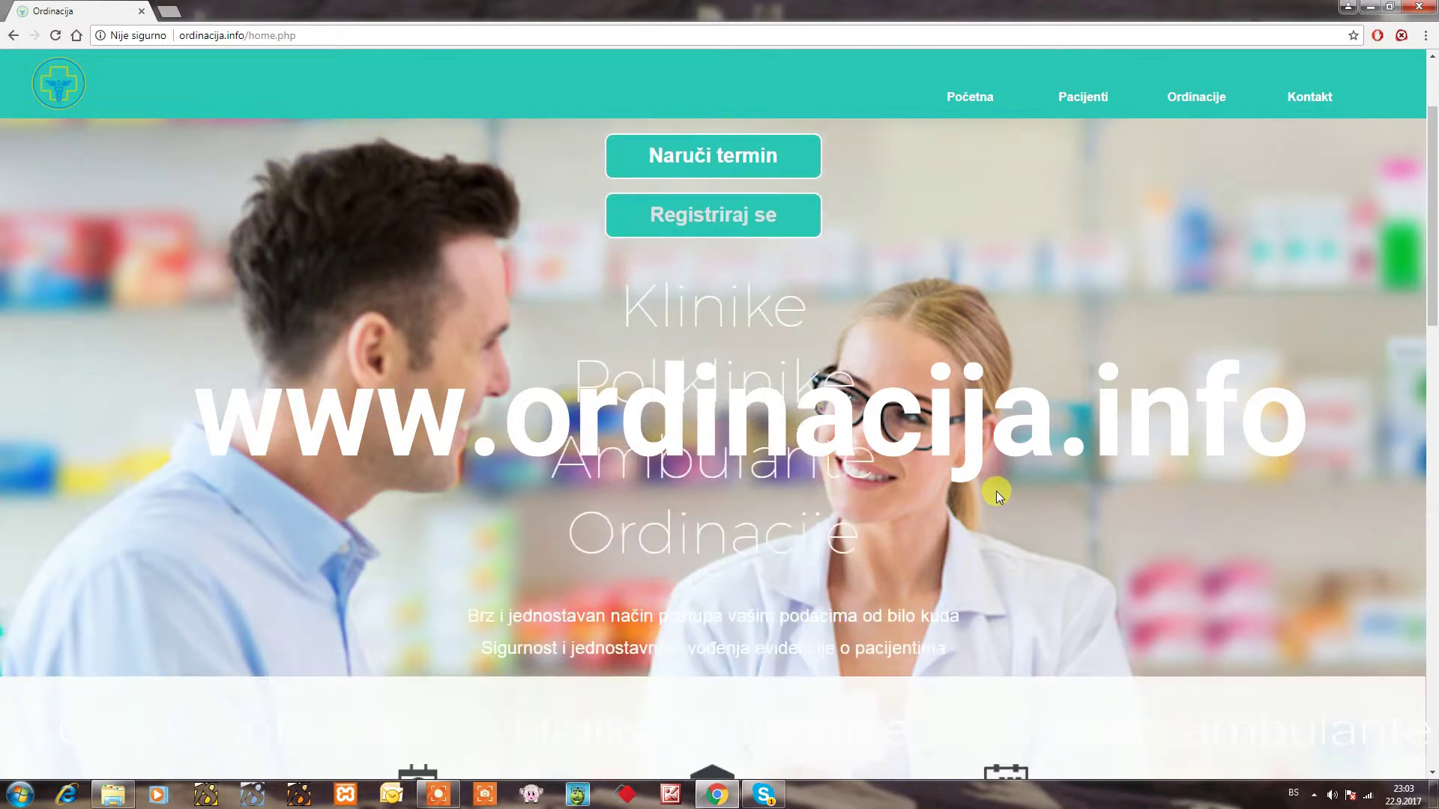
Step: Look through the home page sections, the clinic registration request form and the contact form, closing both forms
scroll(997, 493, "down", 6)
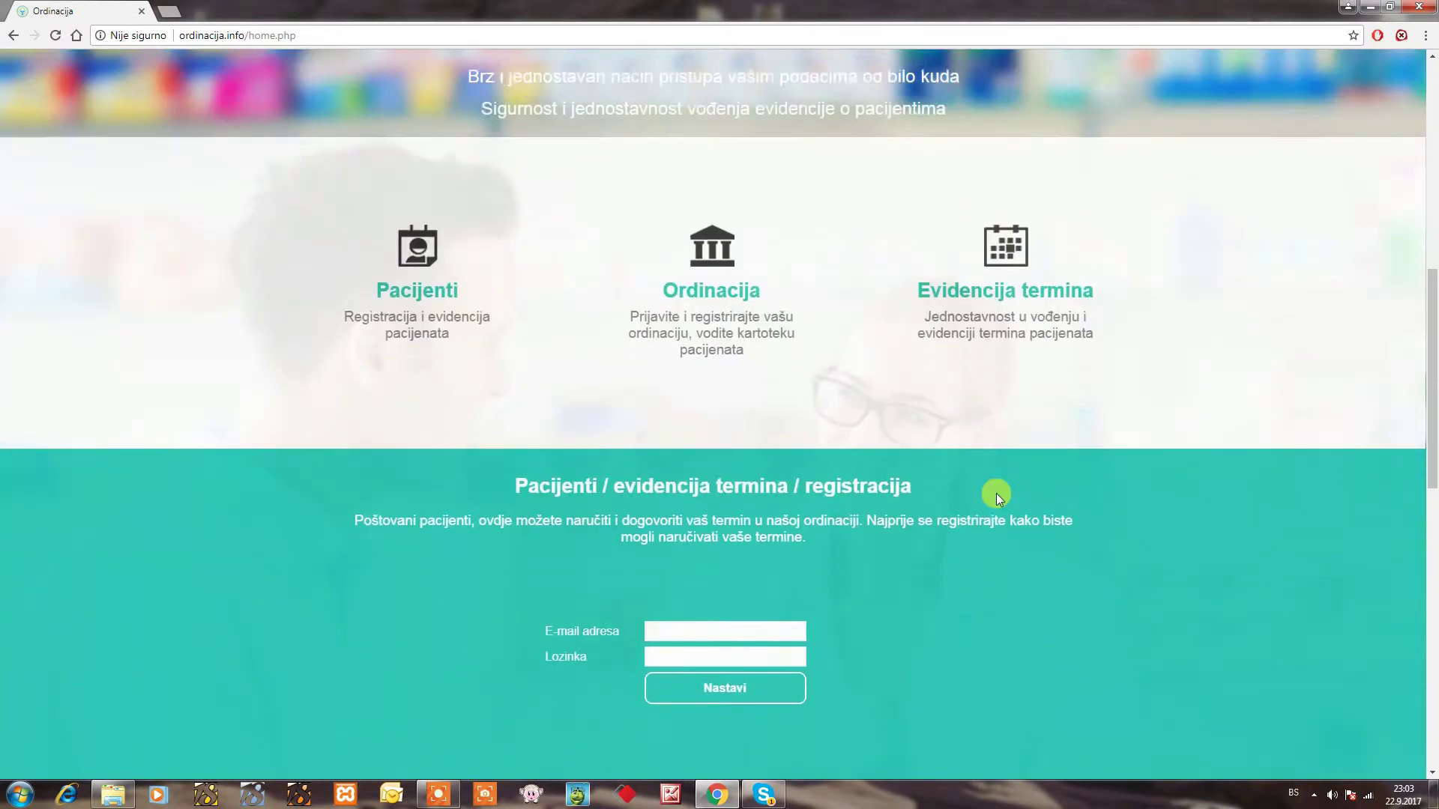
scroll(996, 495, "down", 7)
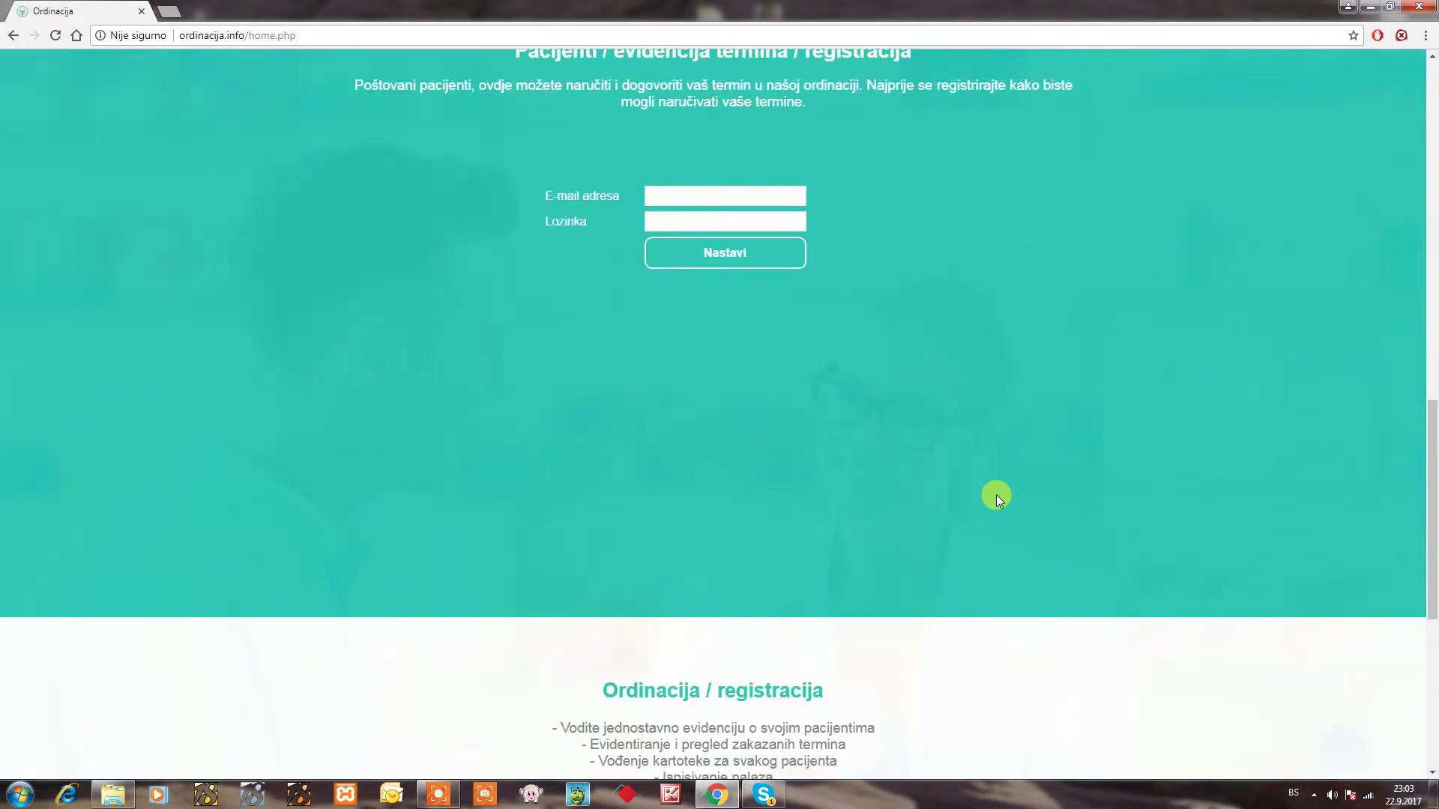
scroll(996, 495, "down", 1)
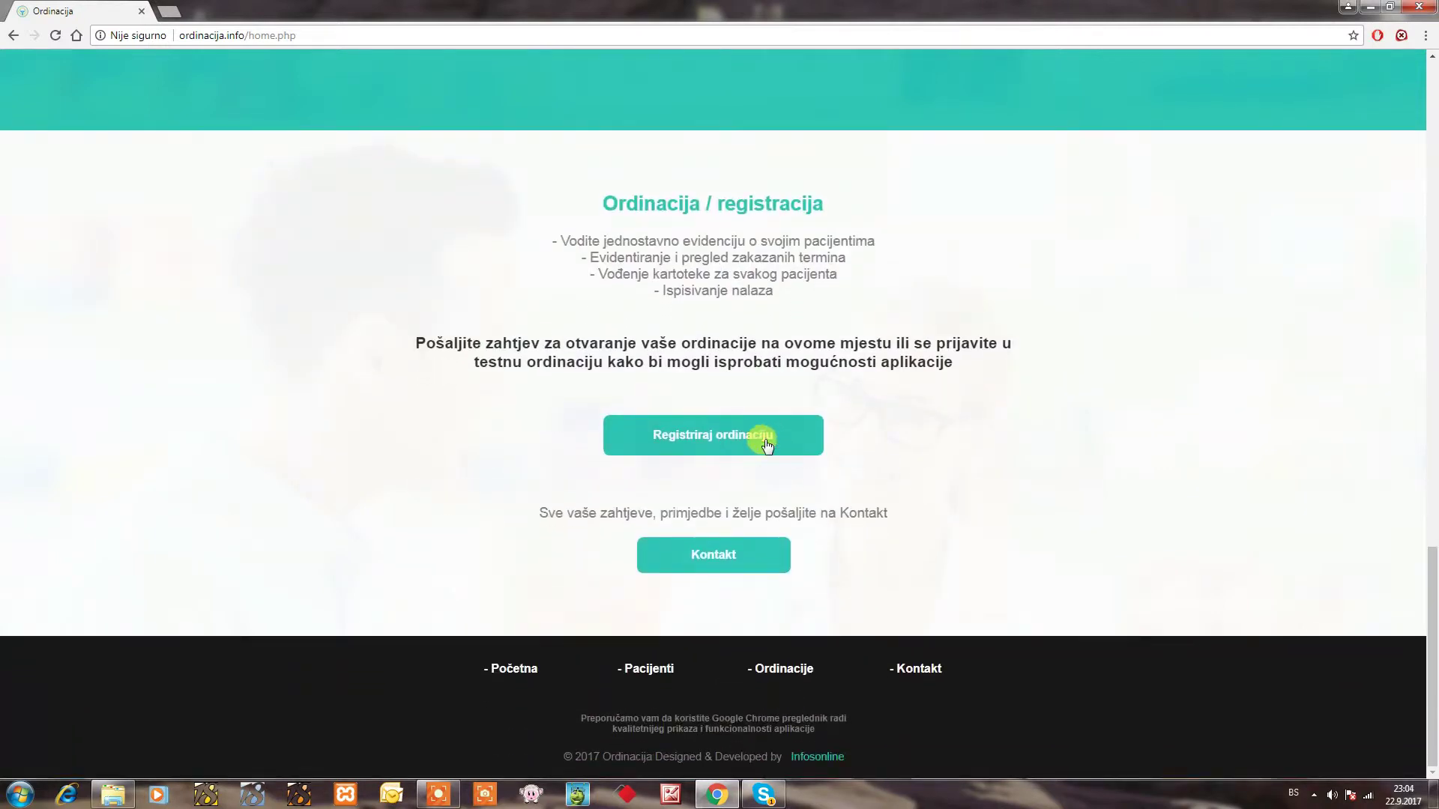
left_click(700, 434)
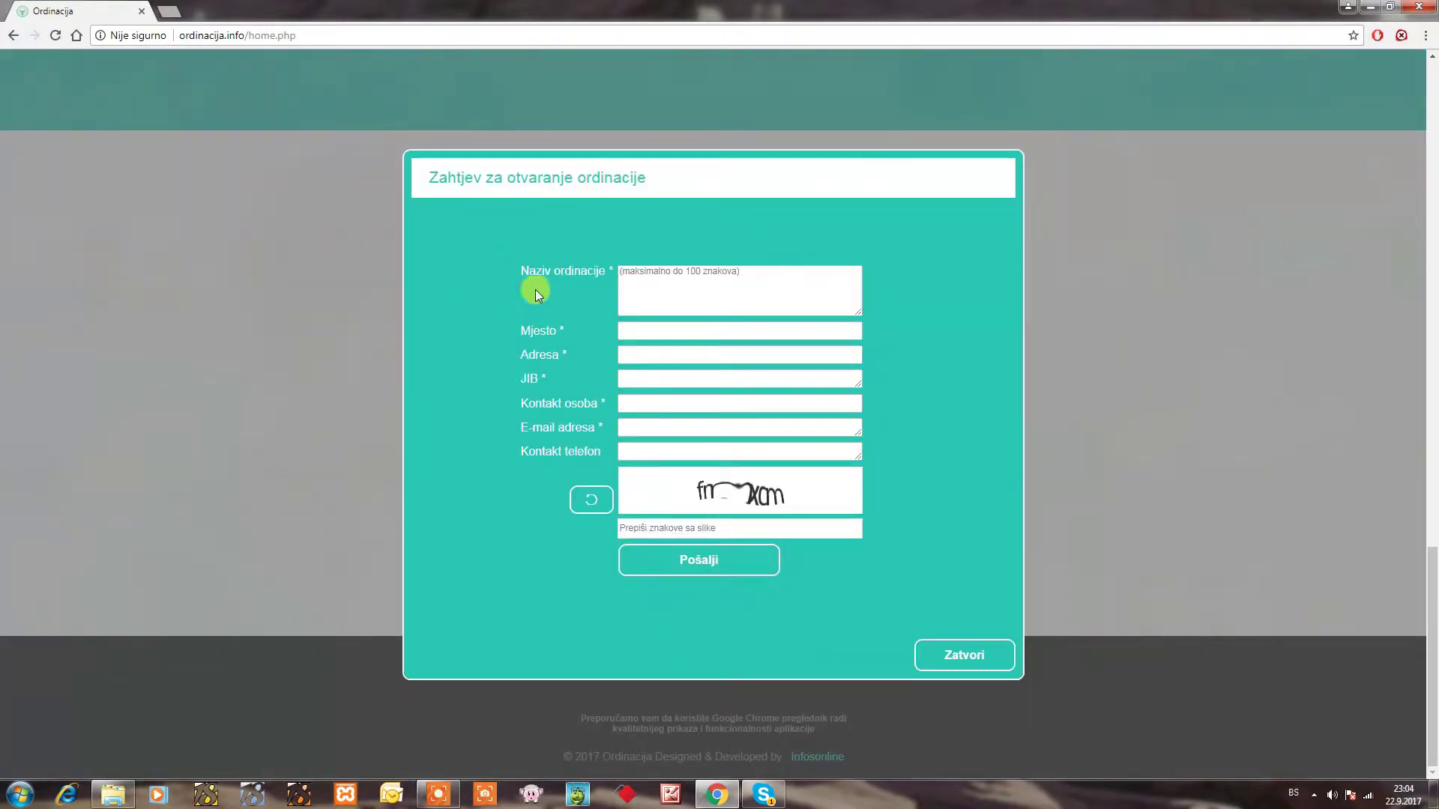
left_click(962, 651)
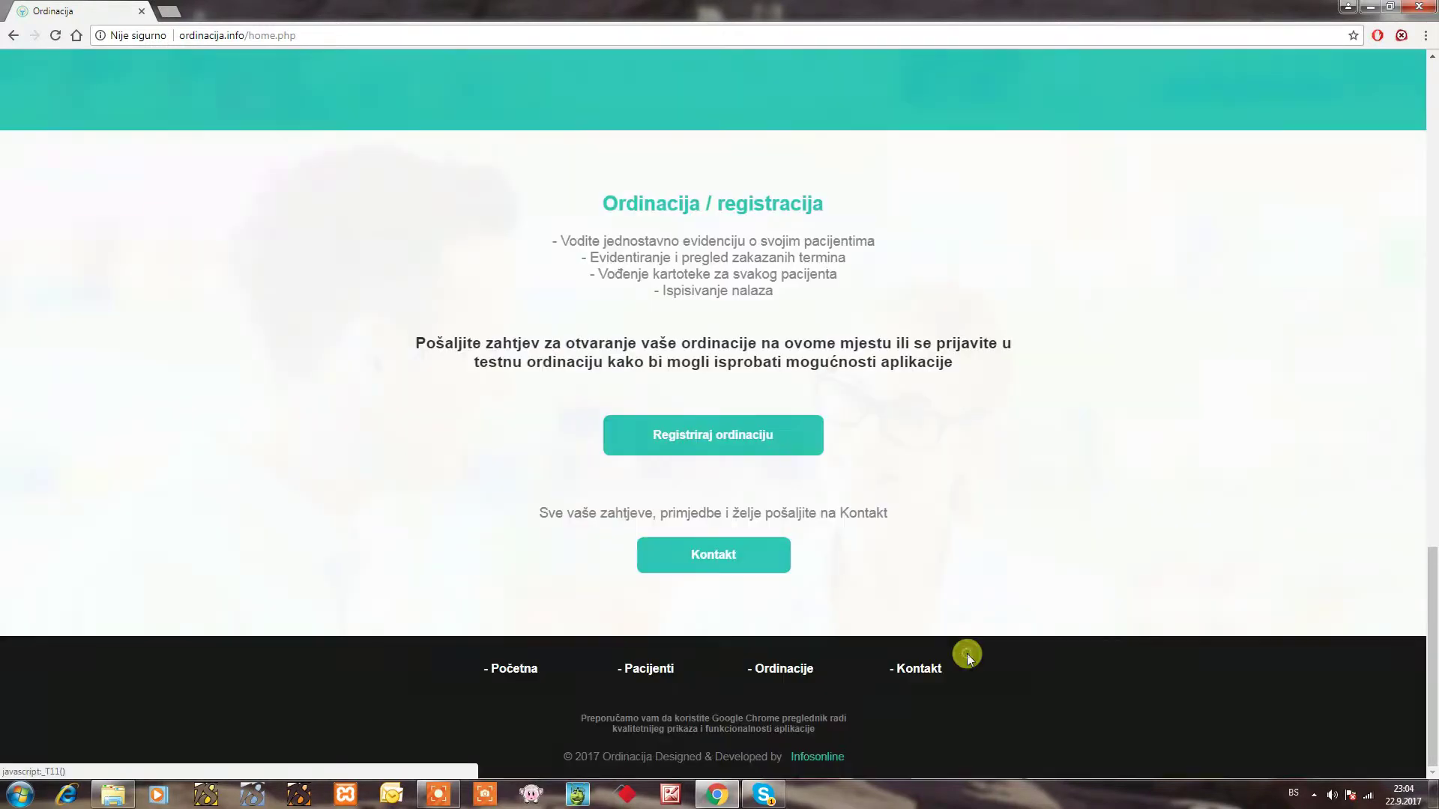
left_click(712, 555)
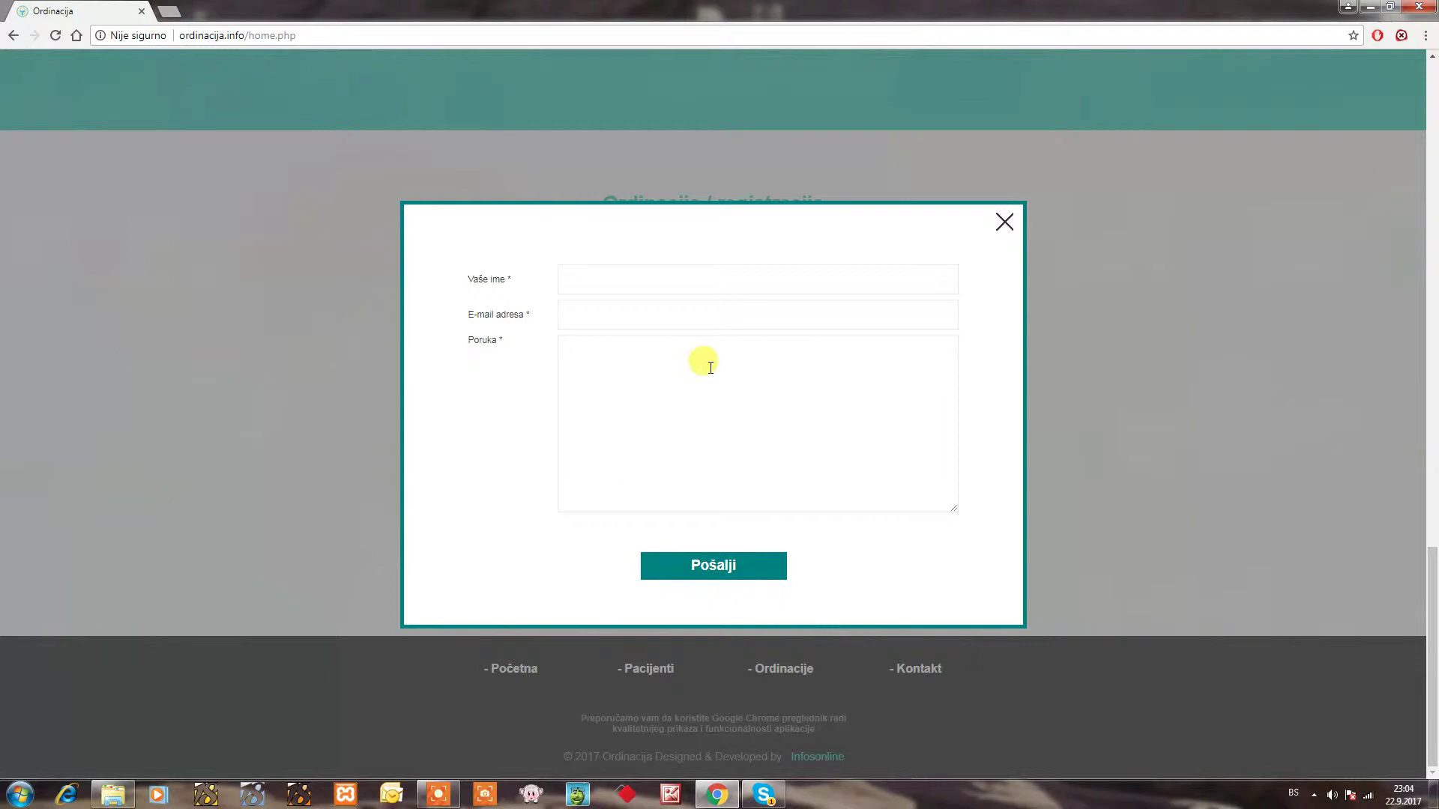
left_click(1004, 223)
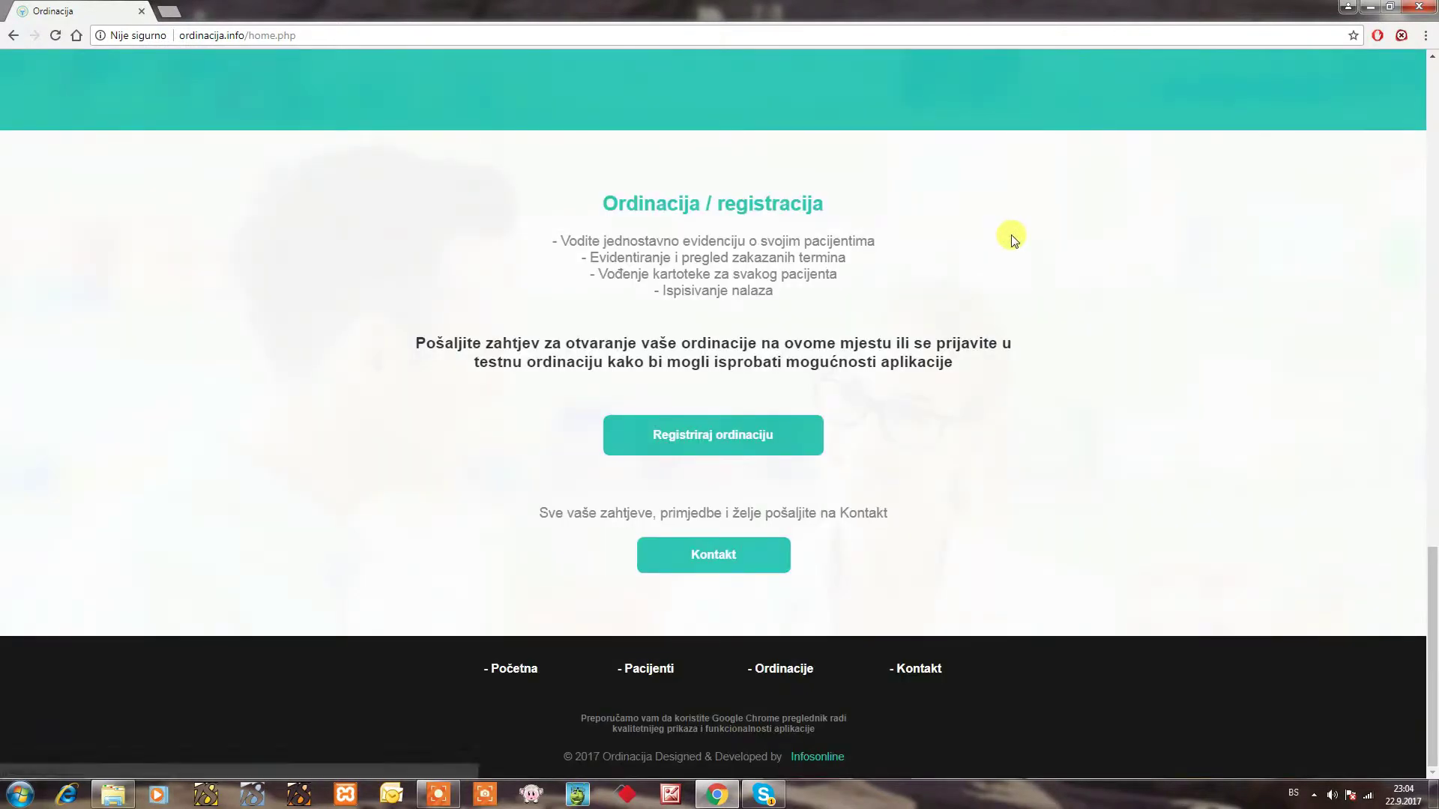
Step: View the patient and clinic options in the site header and open the clinic sign-in page (Ulaz)
scroll(1195, 299, "up", 1)
scroll(1193, 295, "up", 20)
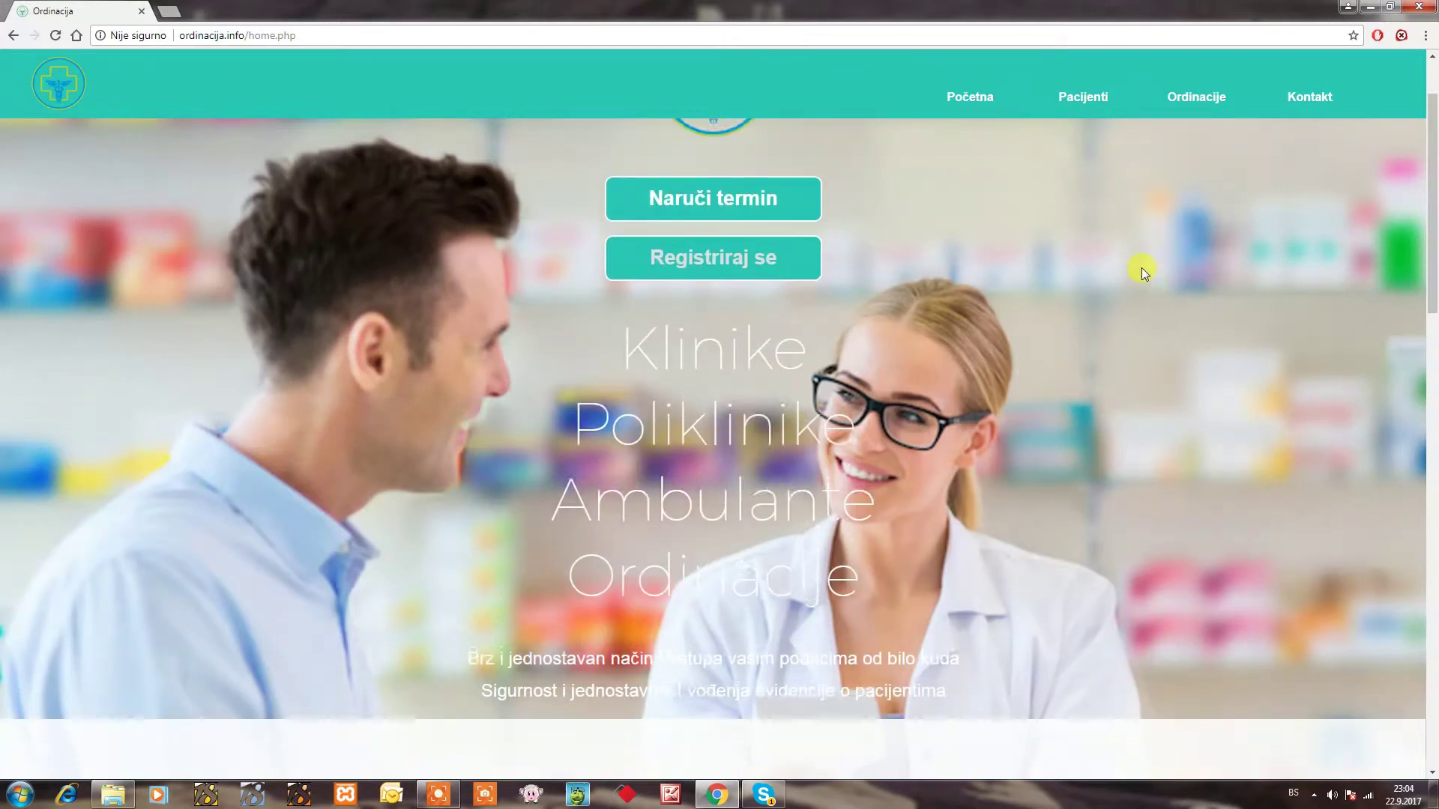
scroll(1151, 282, "up", 1)
left_click(1090, 100)
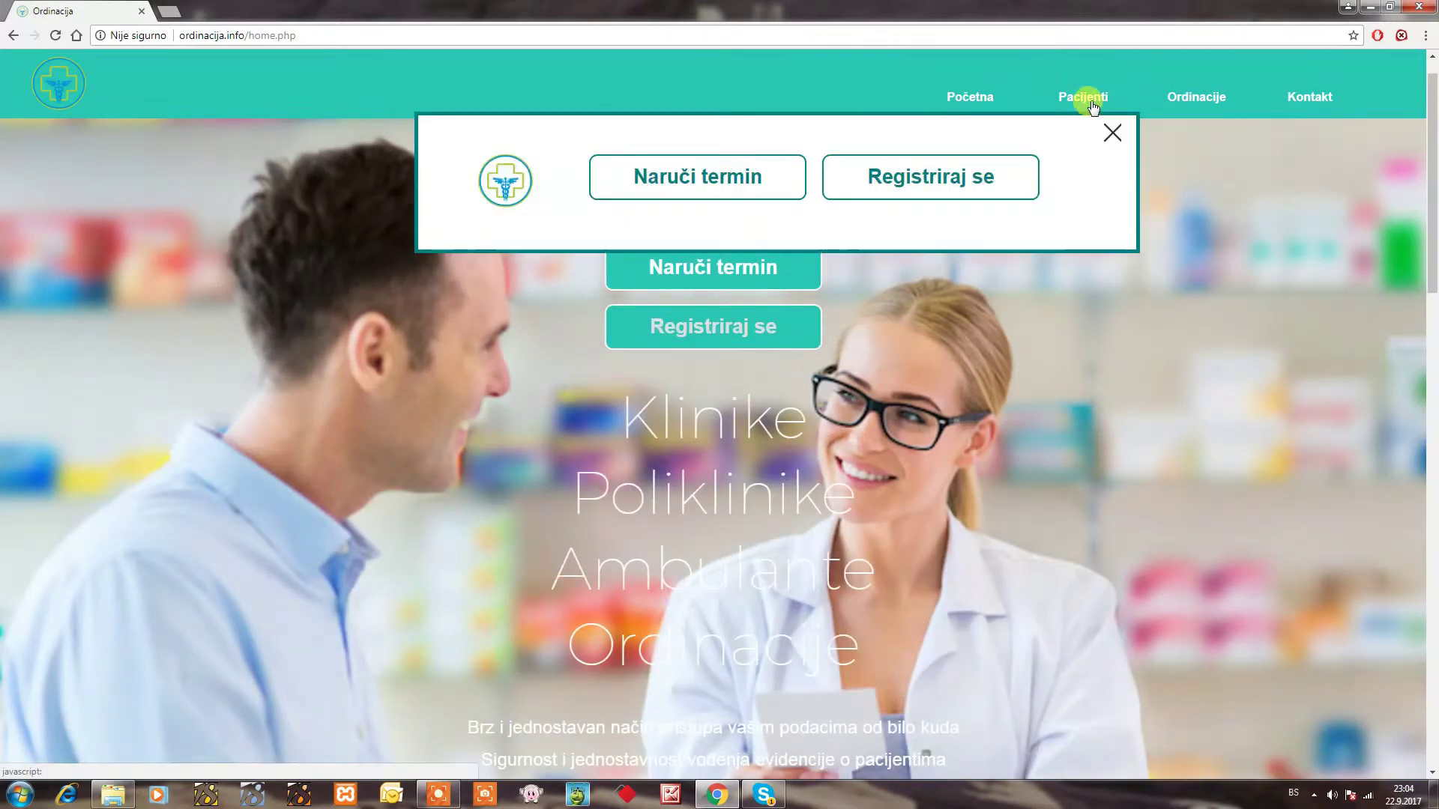
left_click(1184, 100)
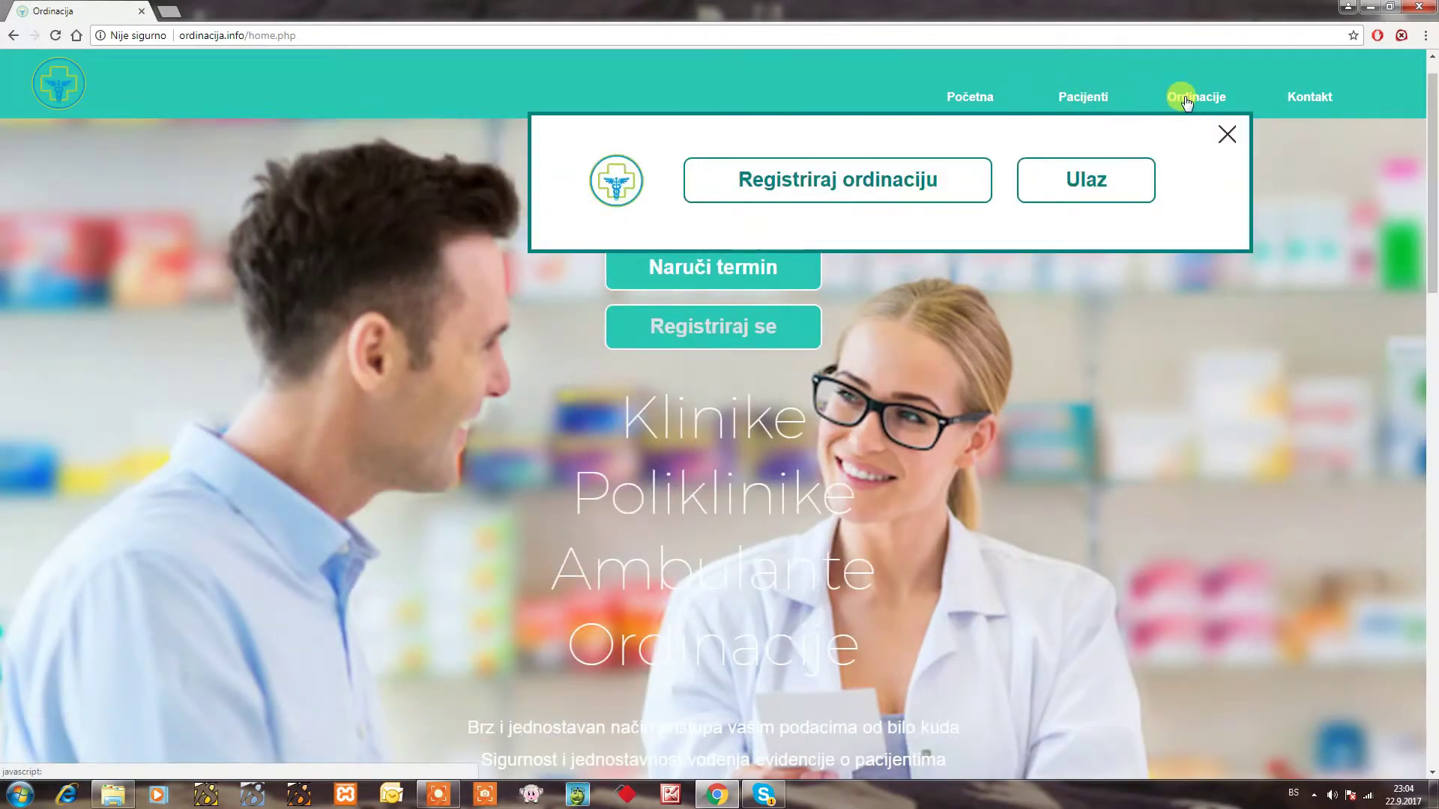
left_click(1081, 179)
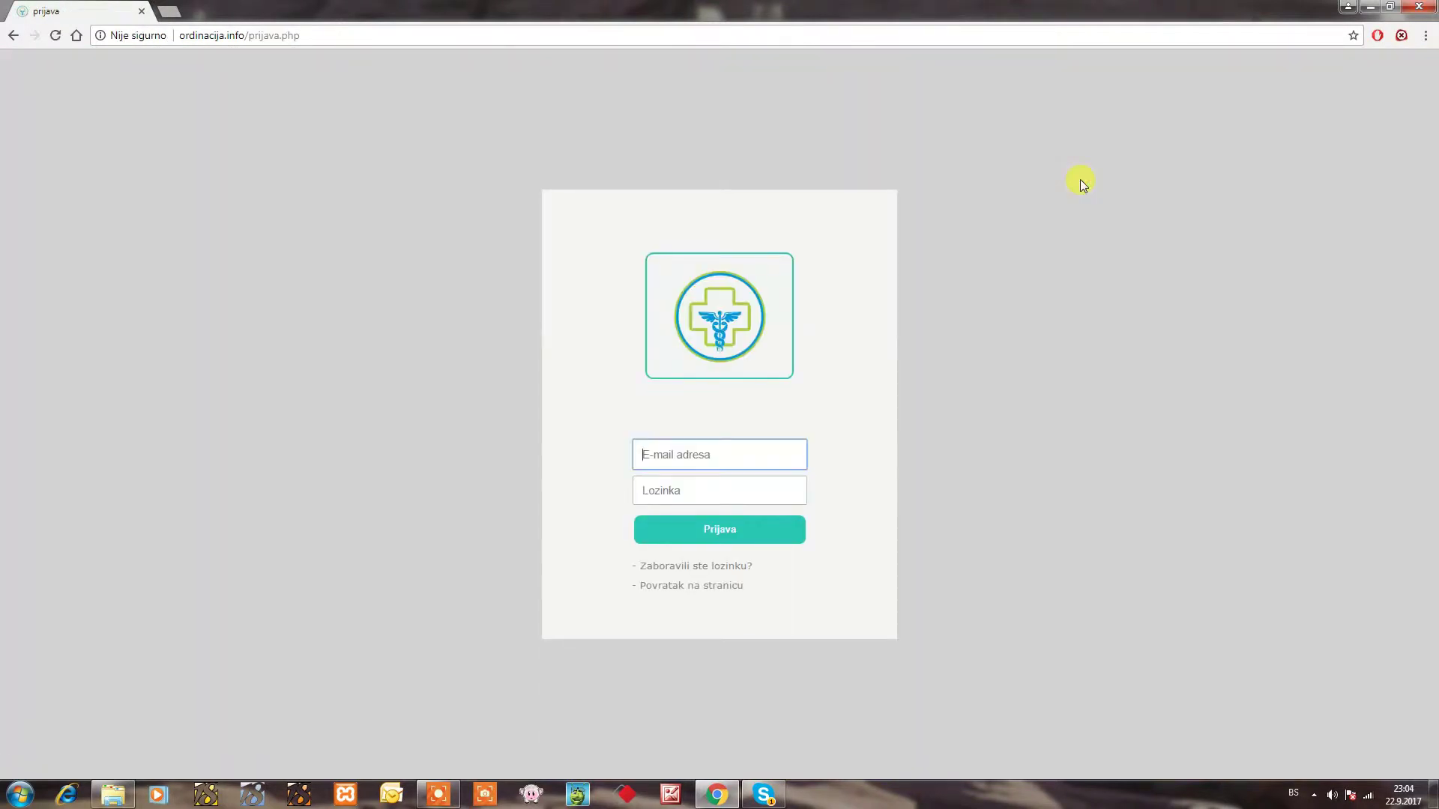
Step: Sign in to the clinic application with the test login and the account password
type("test")
key("Tab")
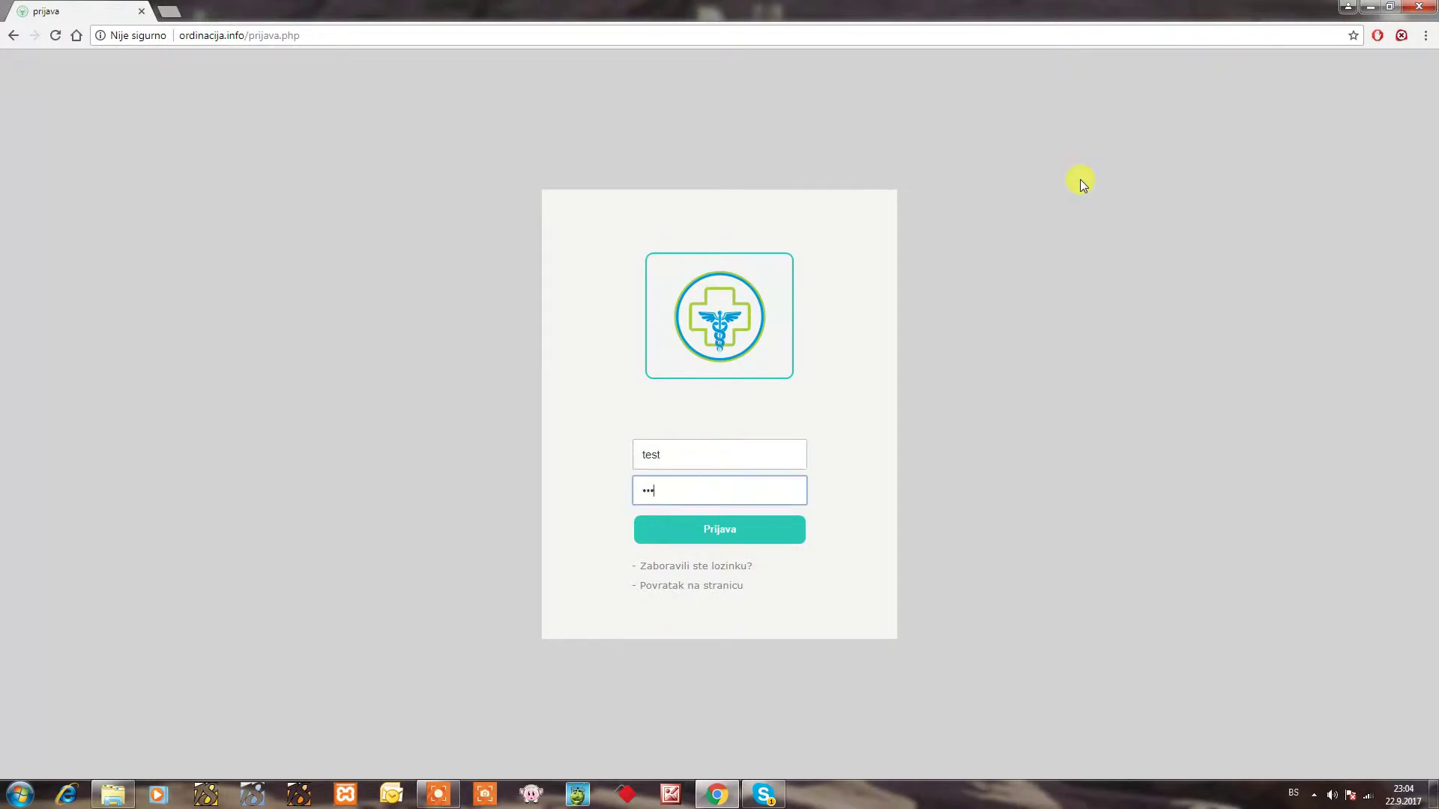
left_click(724, 528)
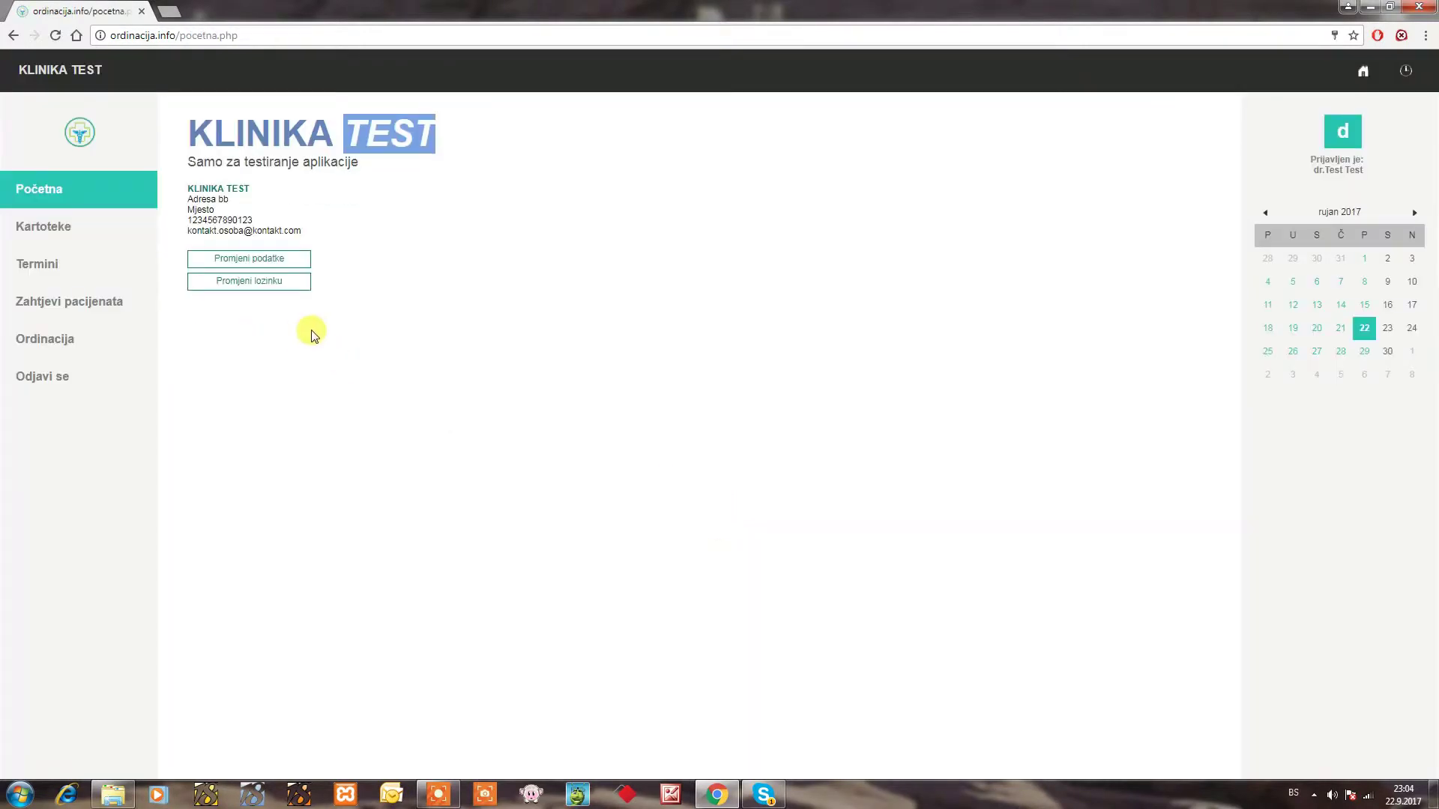
Step: Examine the clinic's basic data, data template, logo and findings template, and close the clinic details without saving
left_click(258, 261)
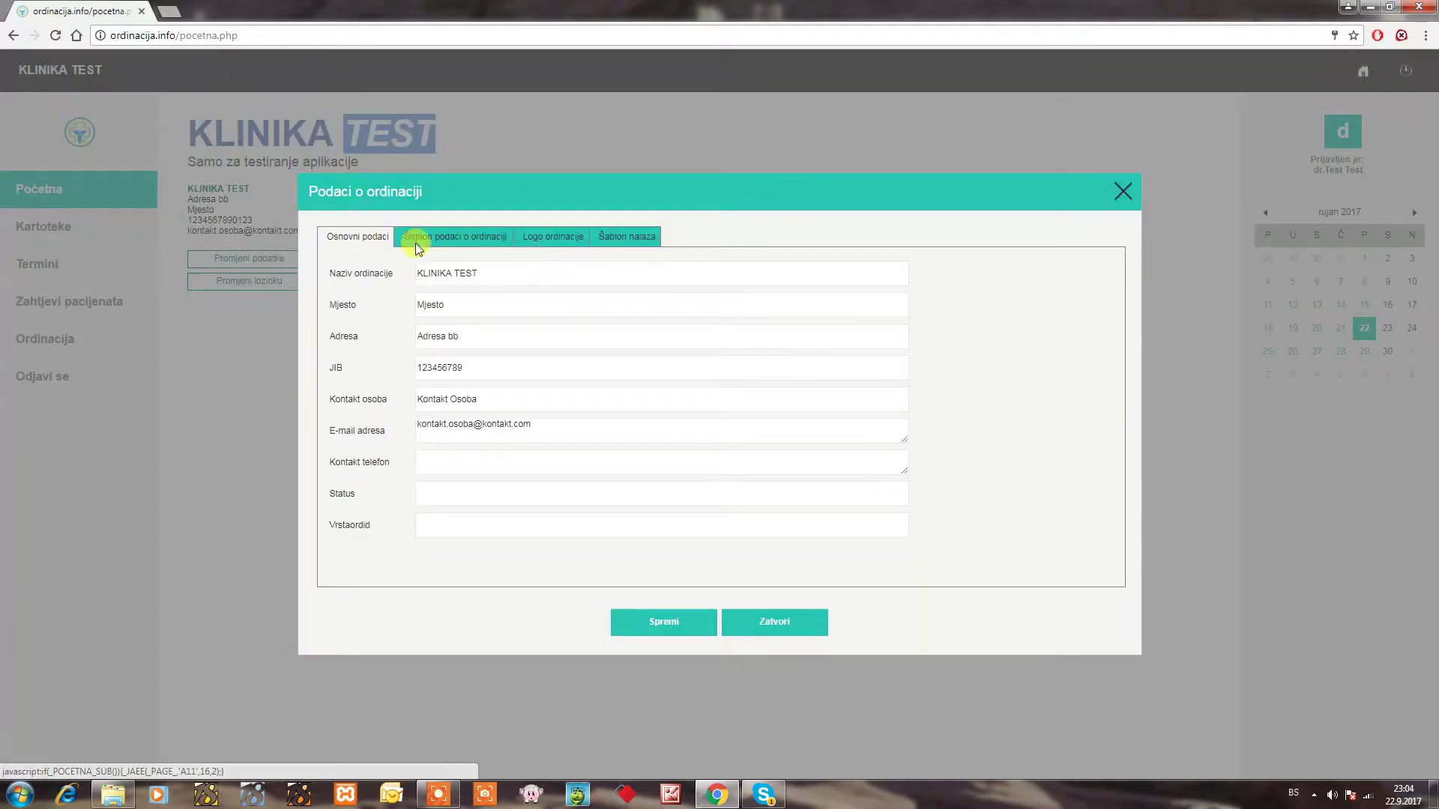
left_click(442, 237)
left_click(541, 238)
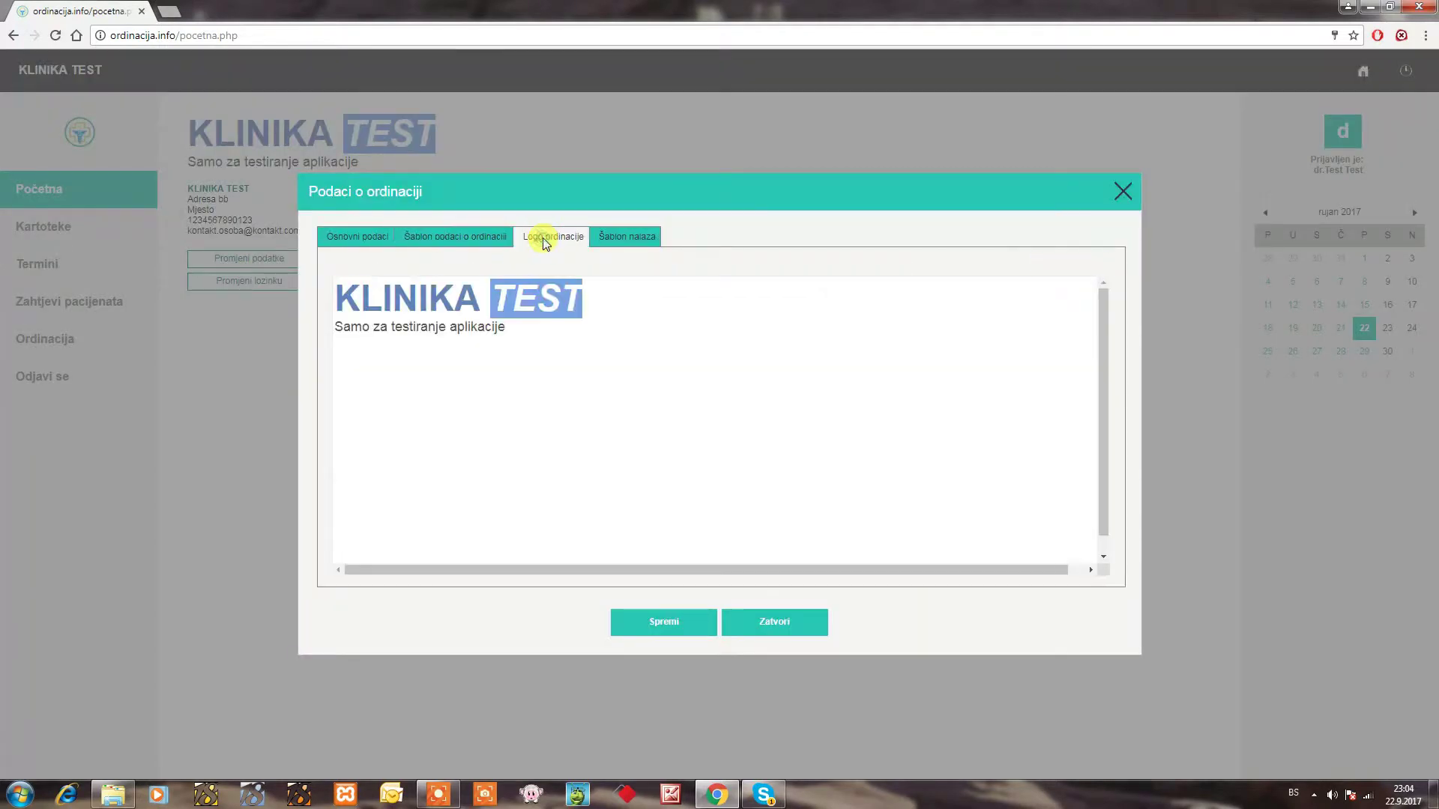
left_click(626, 238)
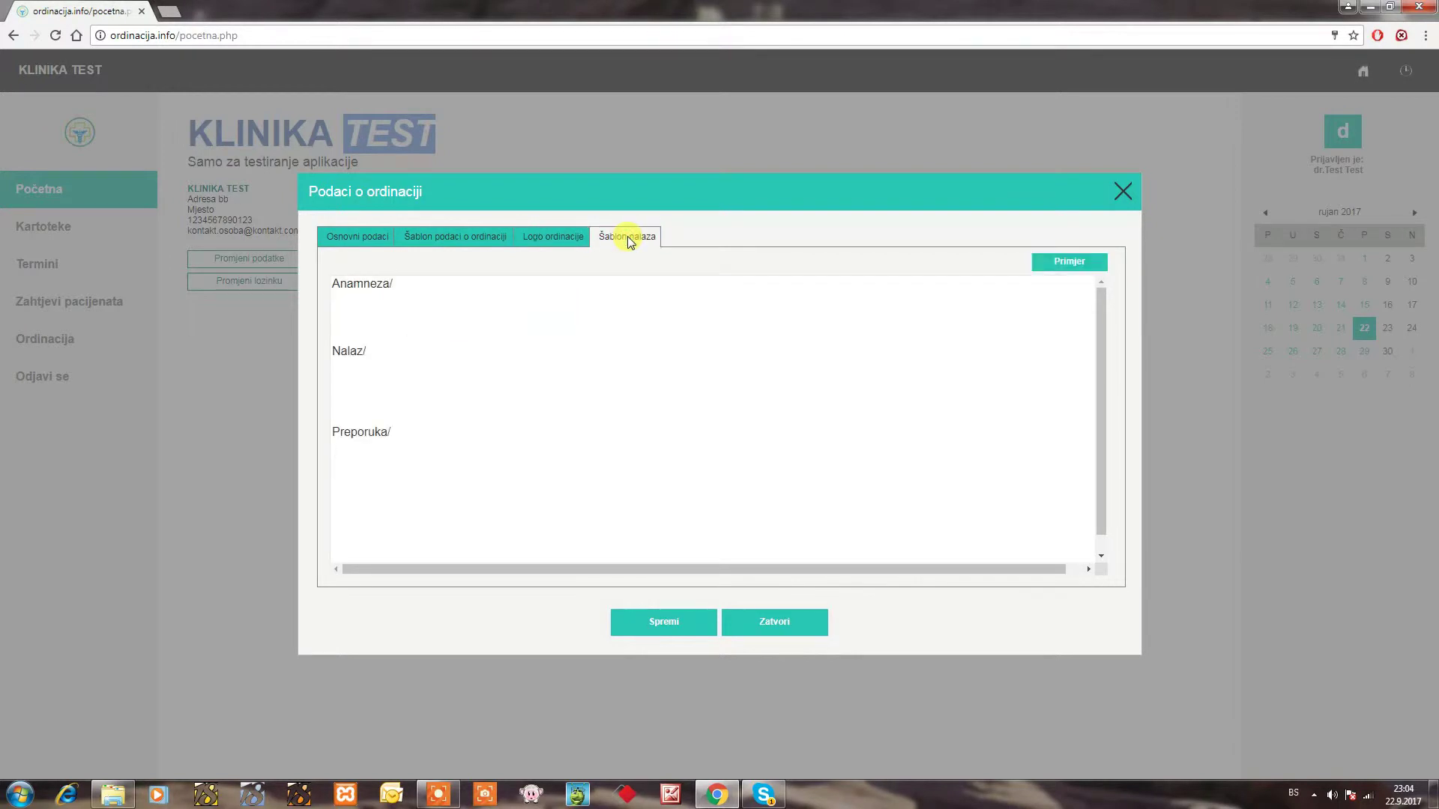
left_click(778, 625)
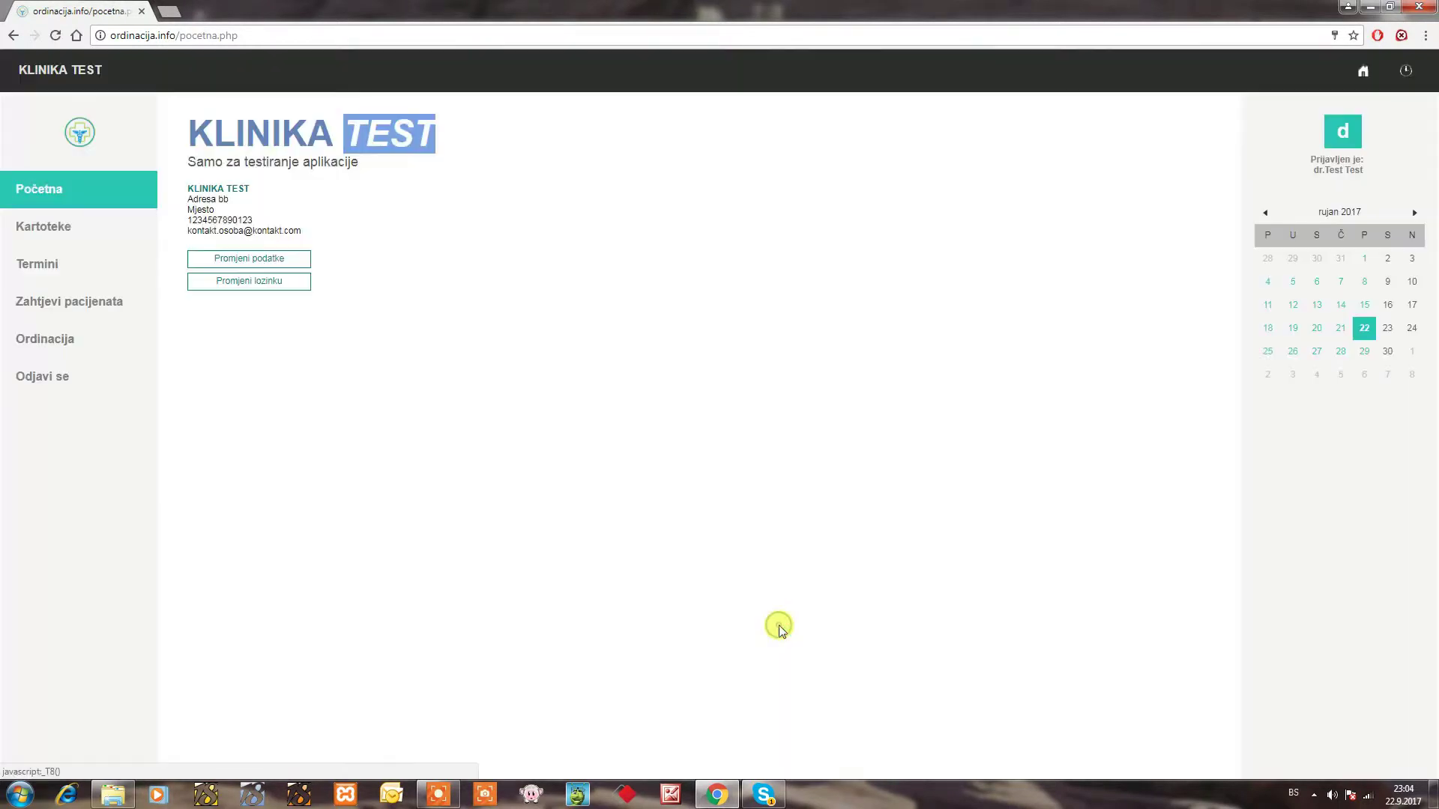
Step: Search the patient records (Kartoteke) for "ime prezime"
mouse_move(51, 225)
left_click(192, 241)
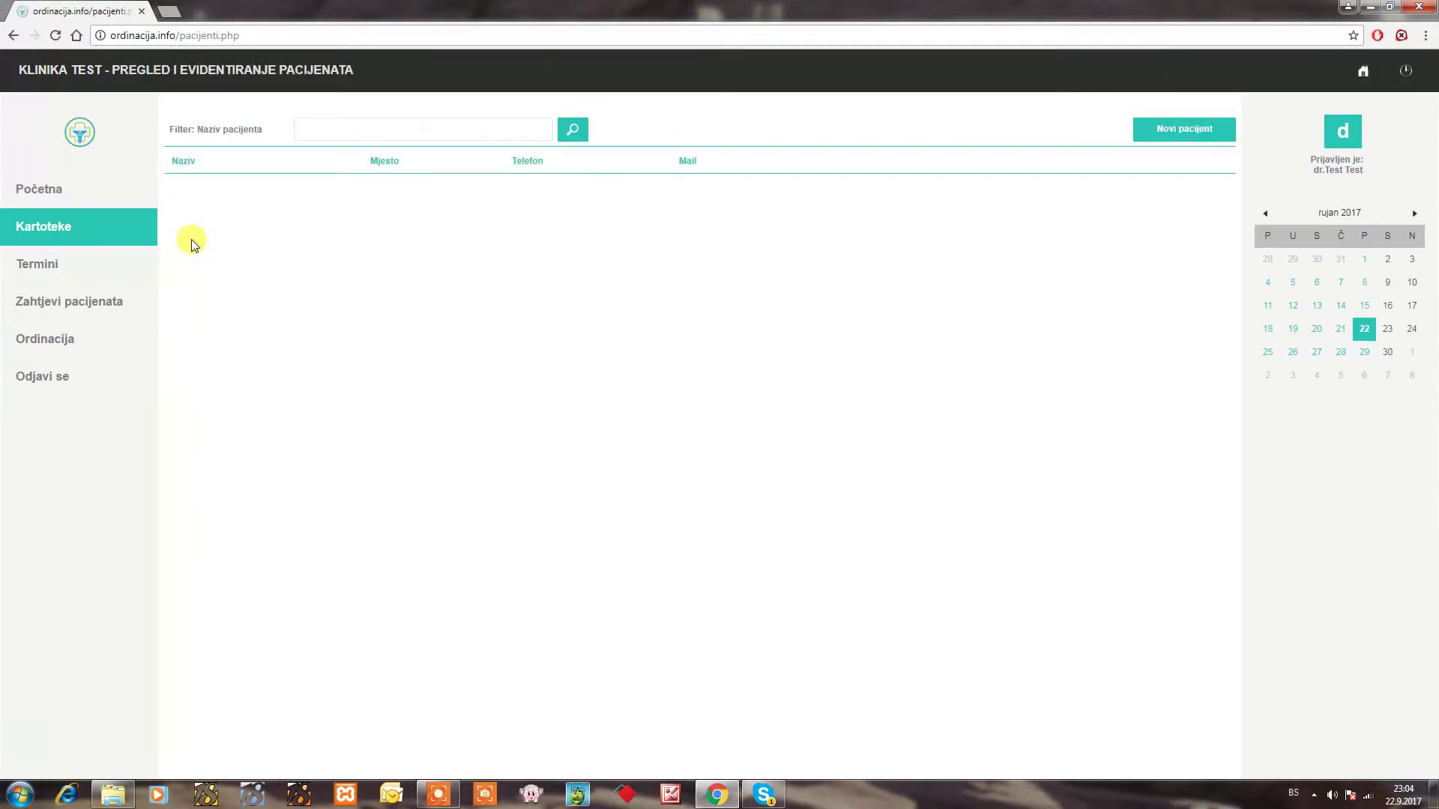
left_click(356, 128)
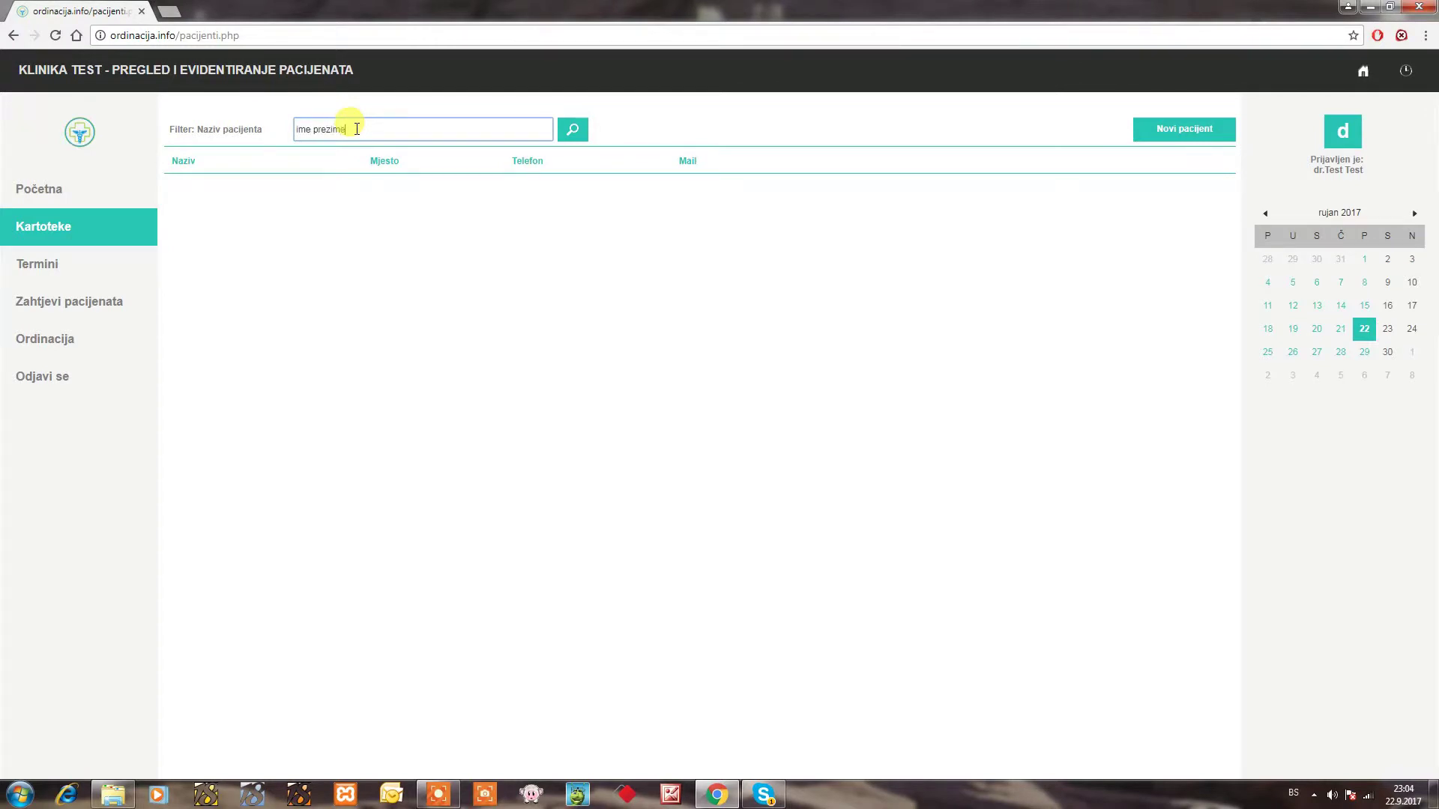
left_click(574, 131)
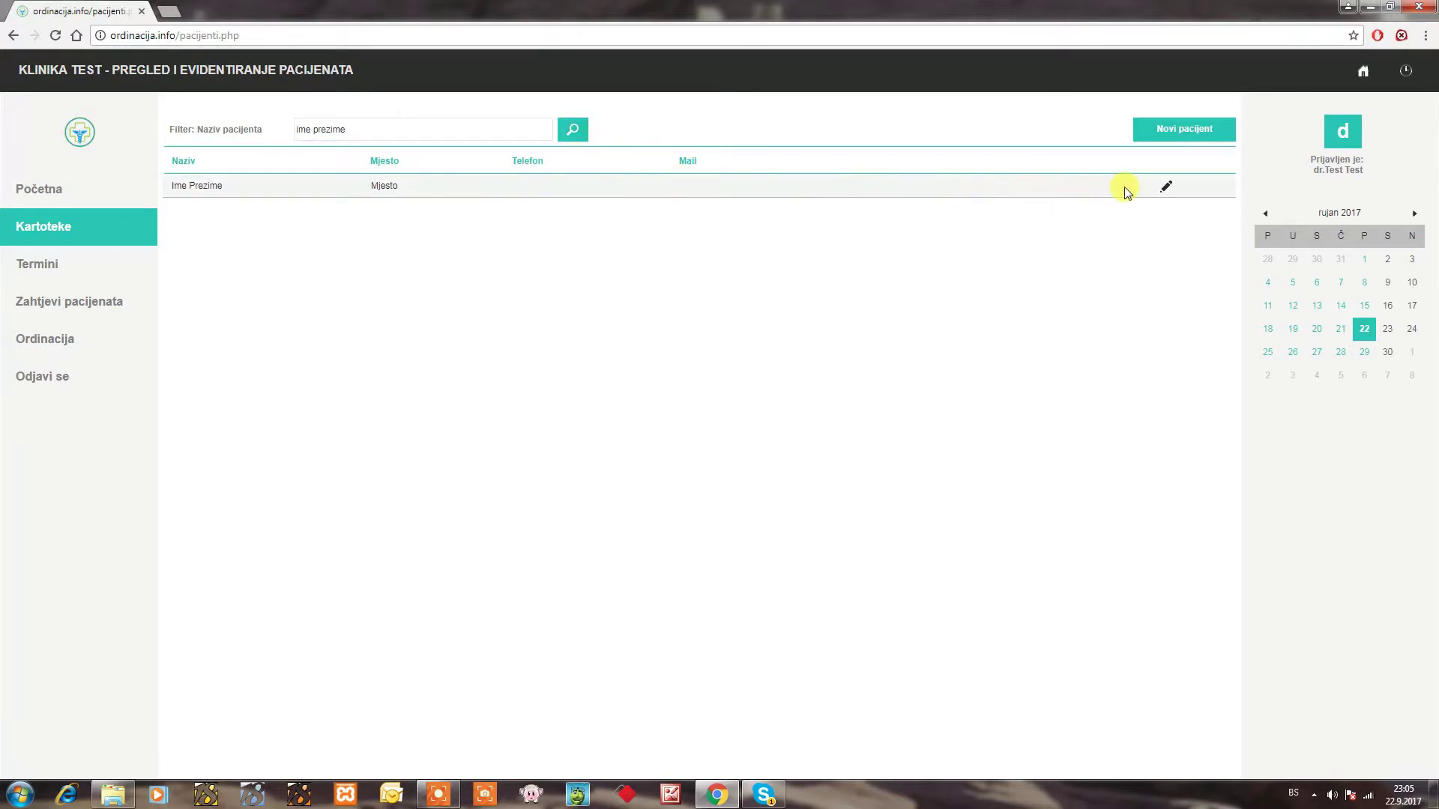
Step: Try to open the found patient's record for editing
left_click(1166, 188)
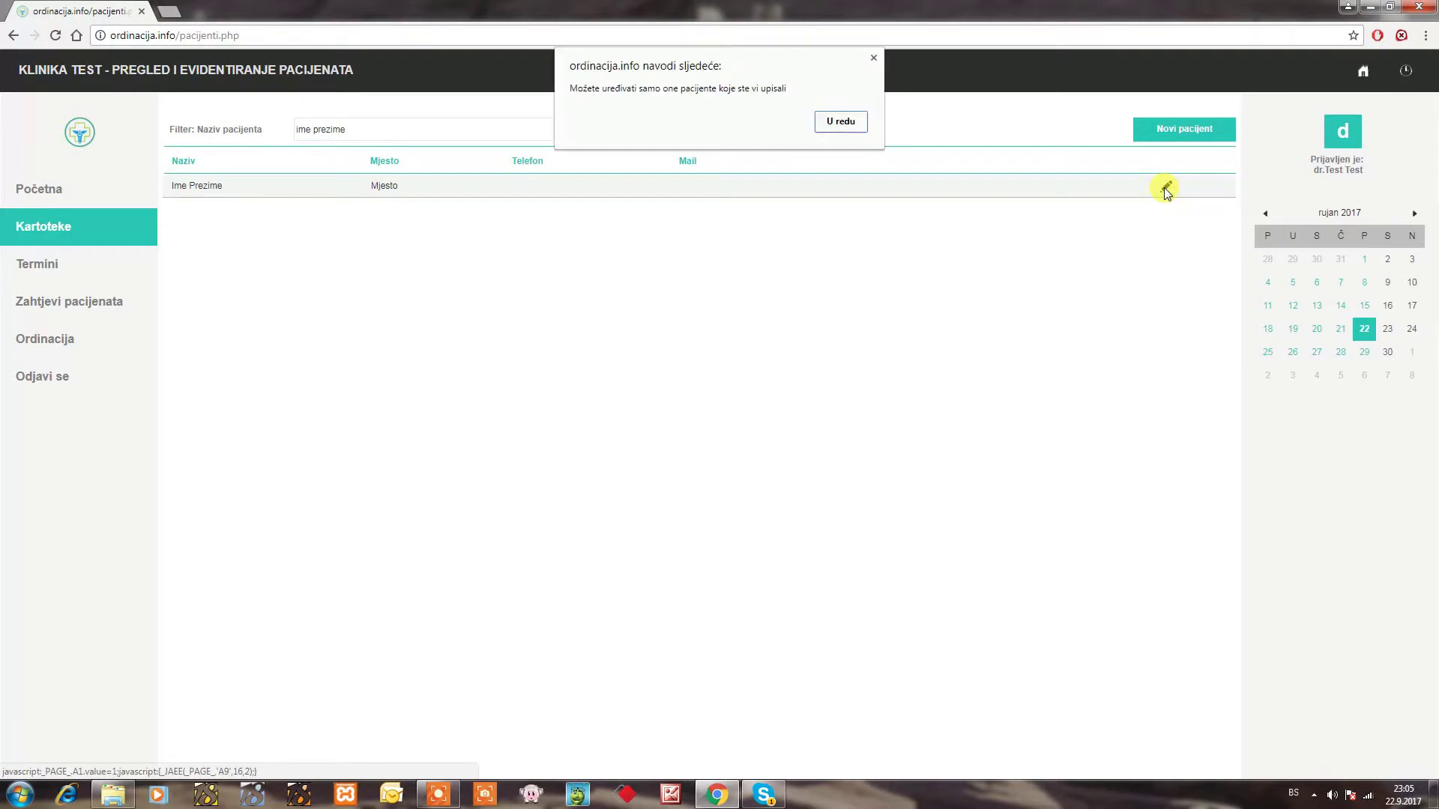
left_click(843, 122)
left_click(843, 120)
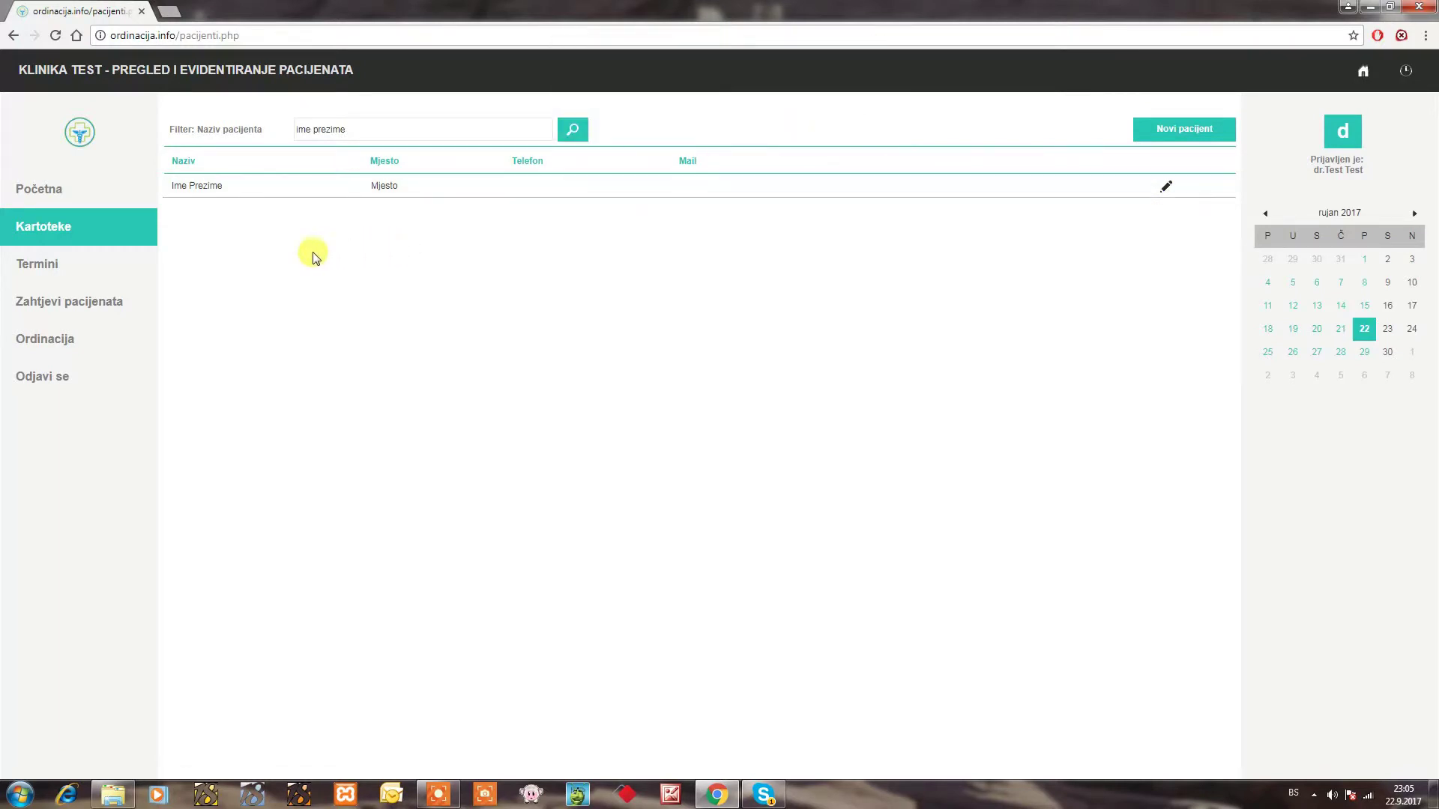
Step: In the appointment list, view the patient details and edit form of the 22.9.2017 15:00 appointment, closing the form without saving
mouse_move(103, 255)
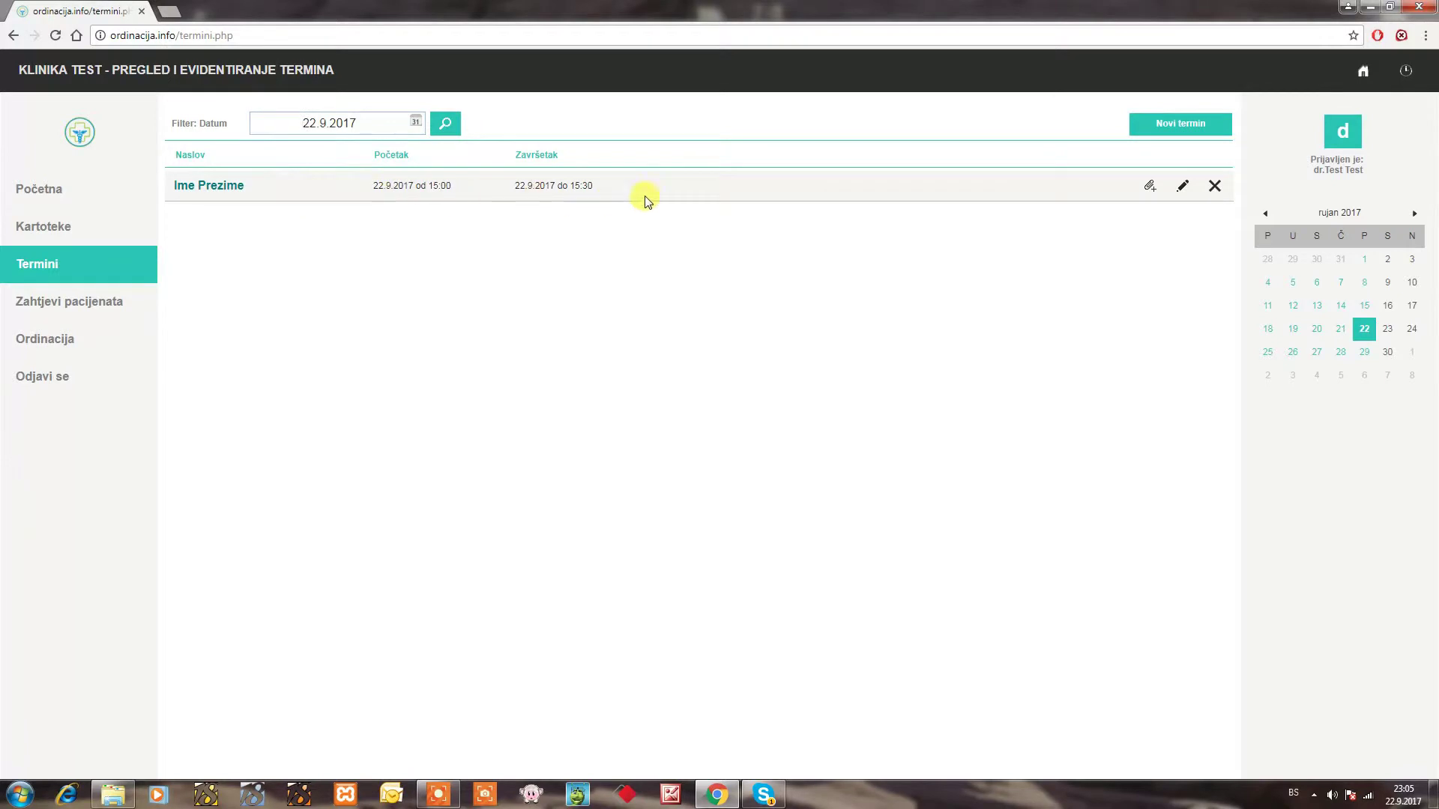
left_click(1149, 188)
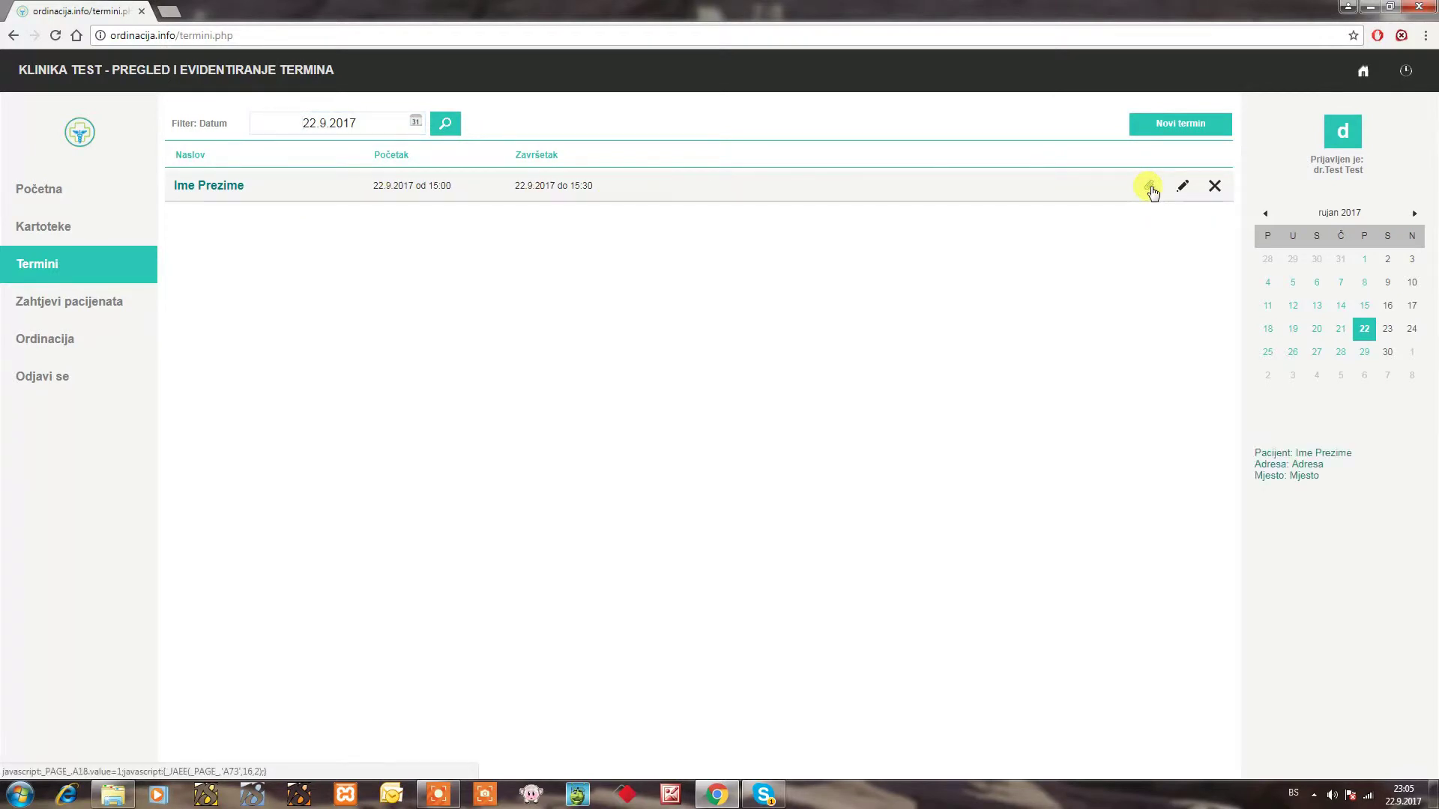
left_click(1183, 186)
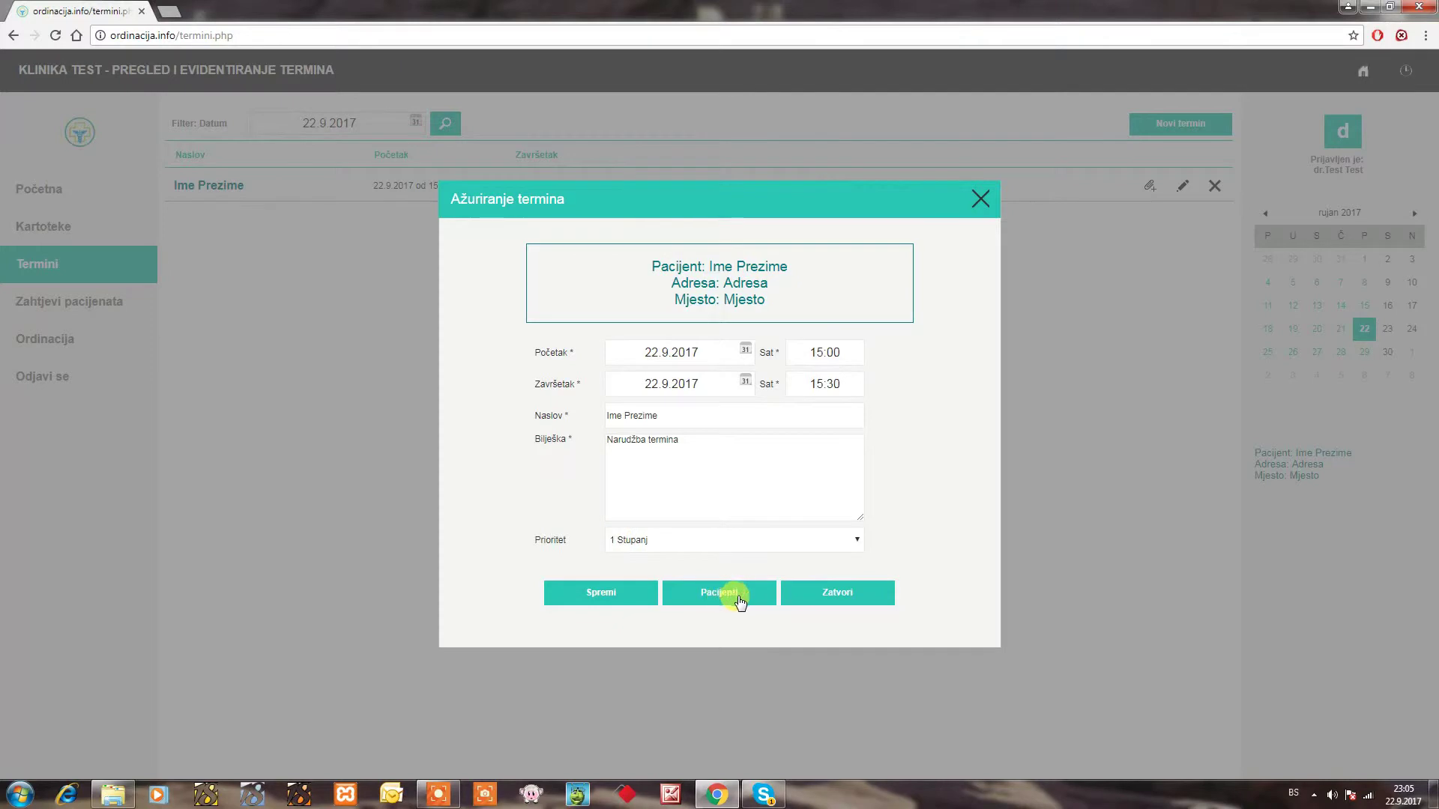
left_click(831, 593)
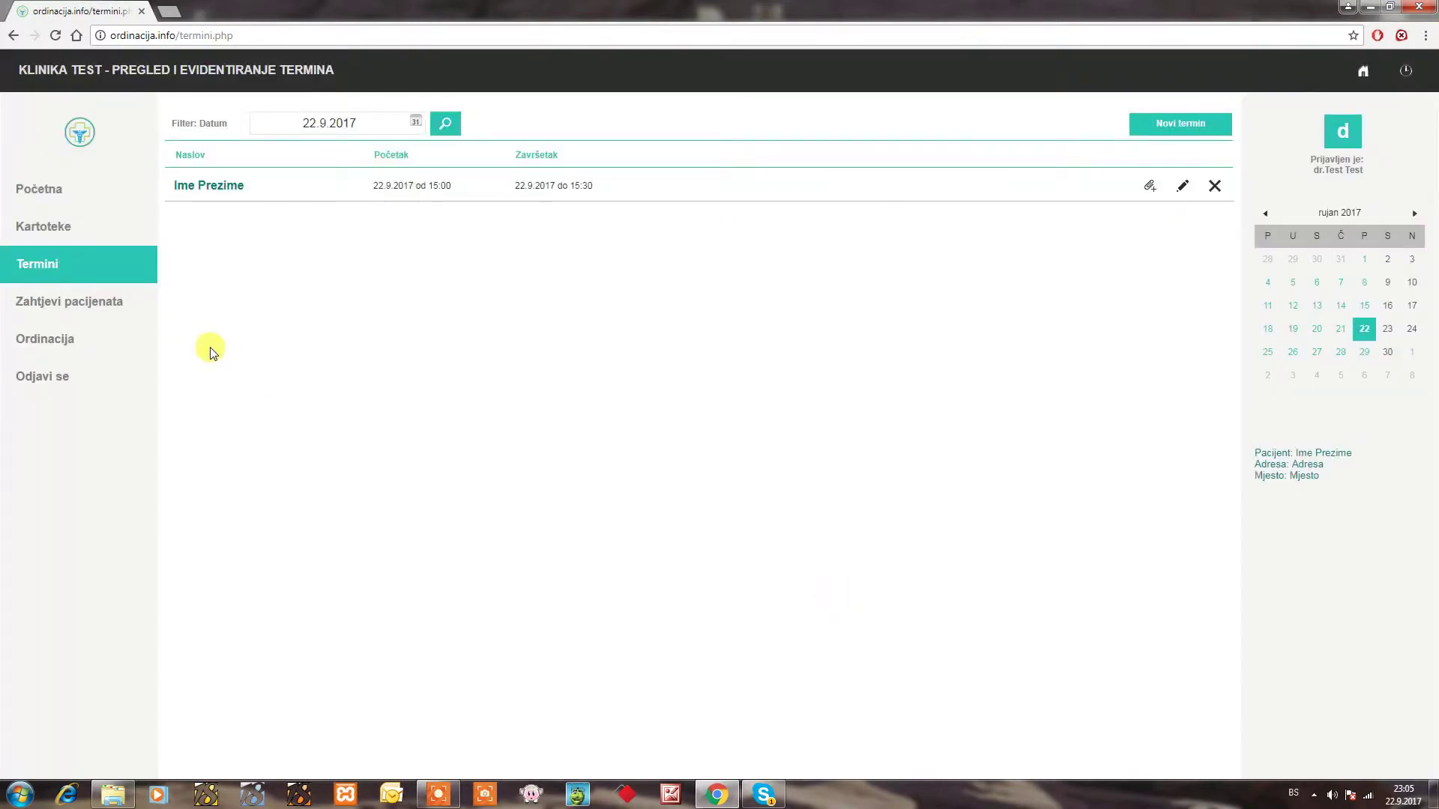
Step: Open the appointment organizer and display 22 September 2017 in the day view
mouse_move(141, 274)
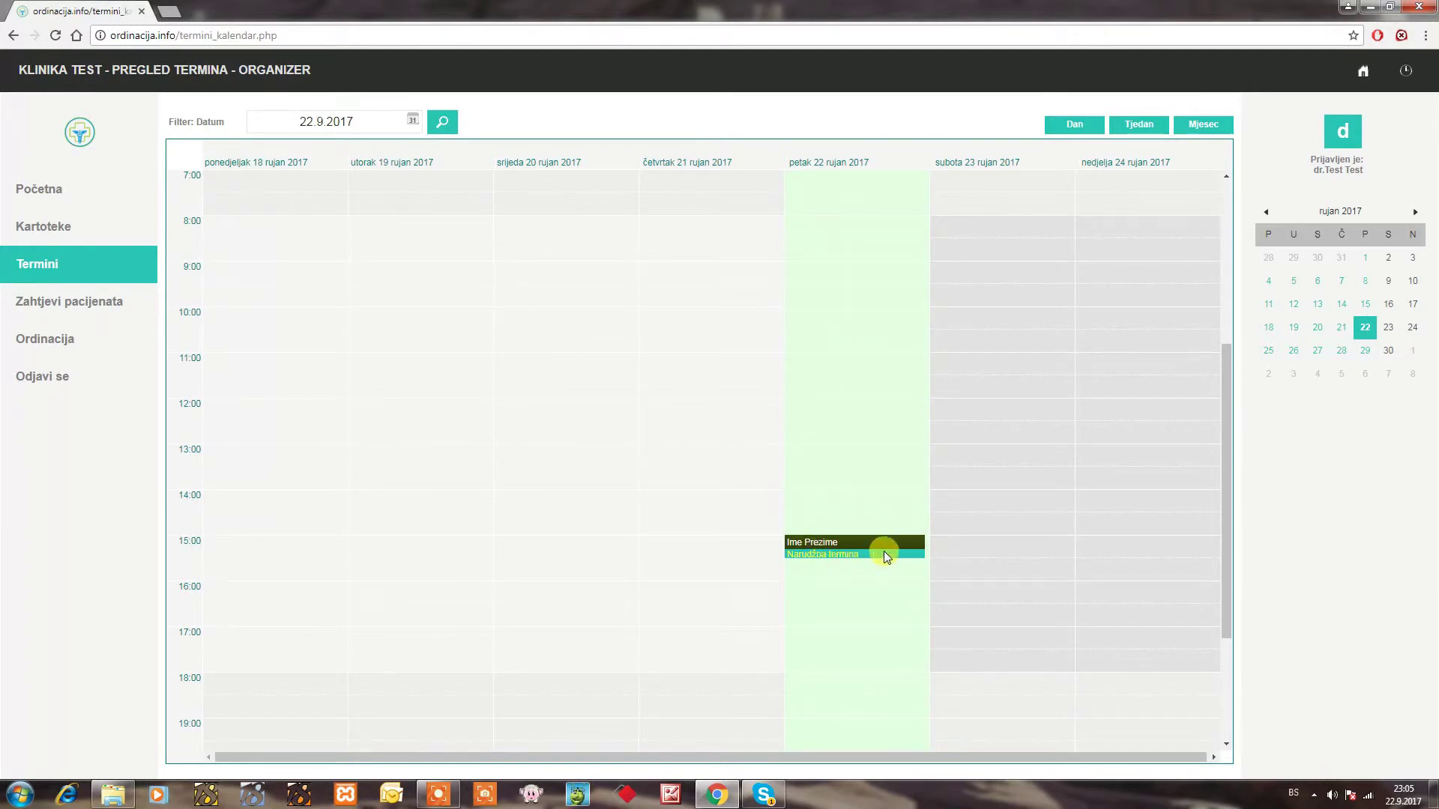
left_click(1075, 125)
left_click(1334, 327)
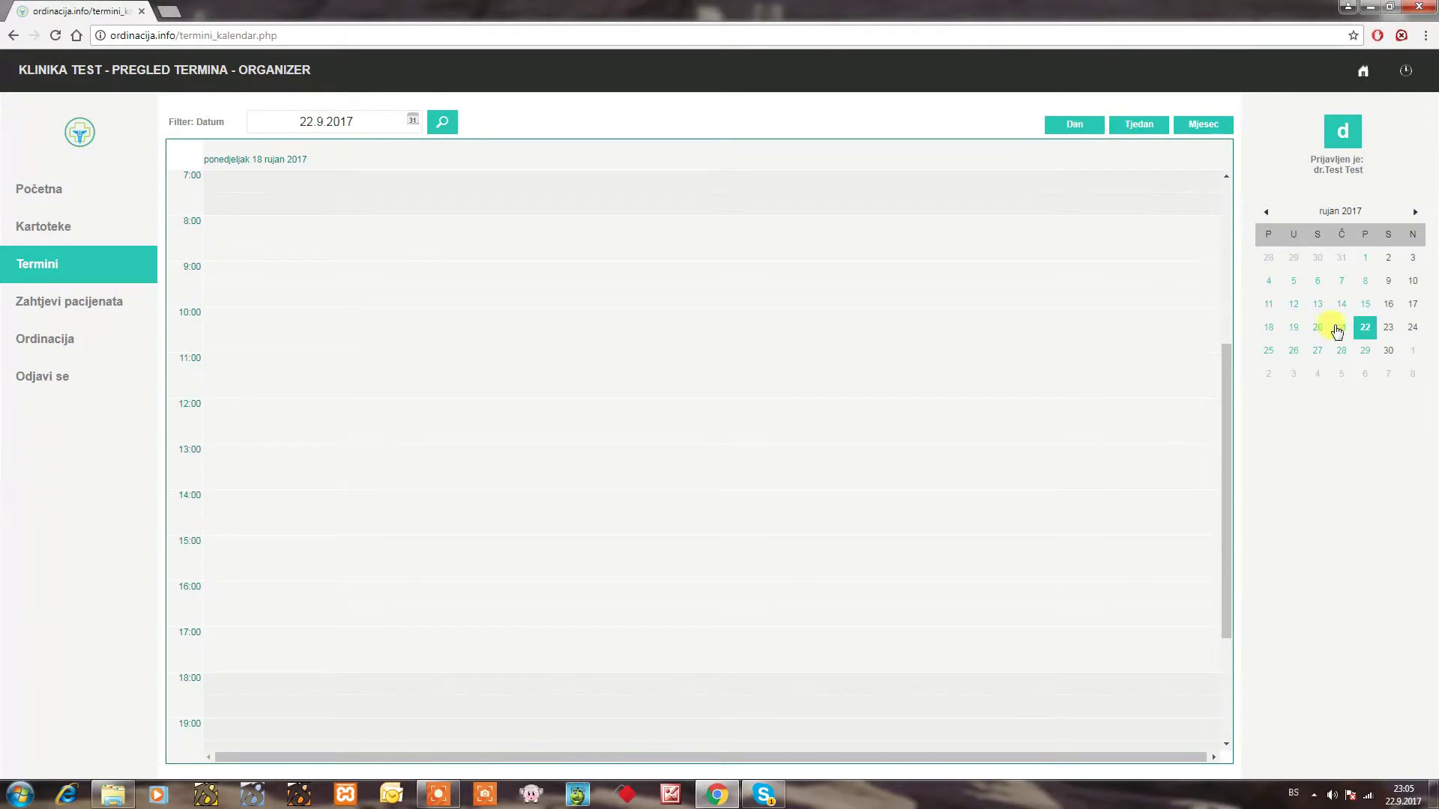
left_click(1365, 328)
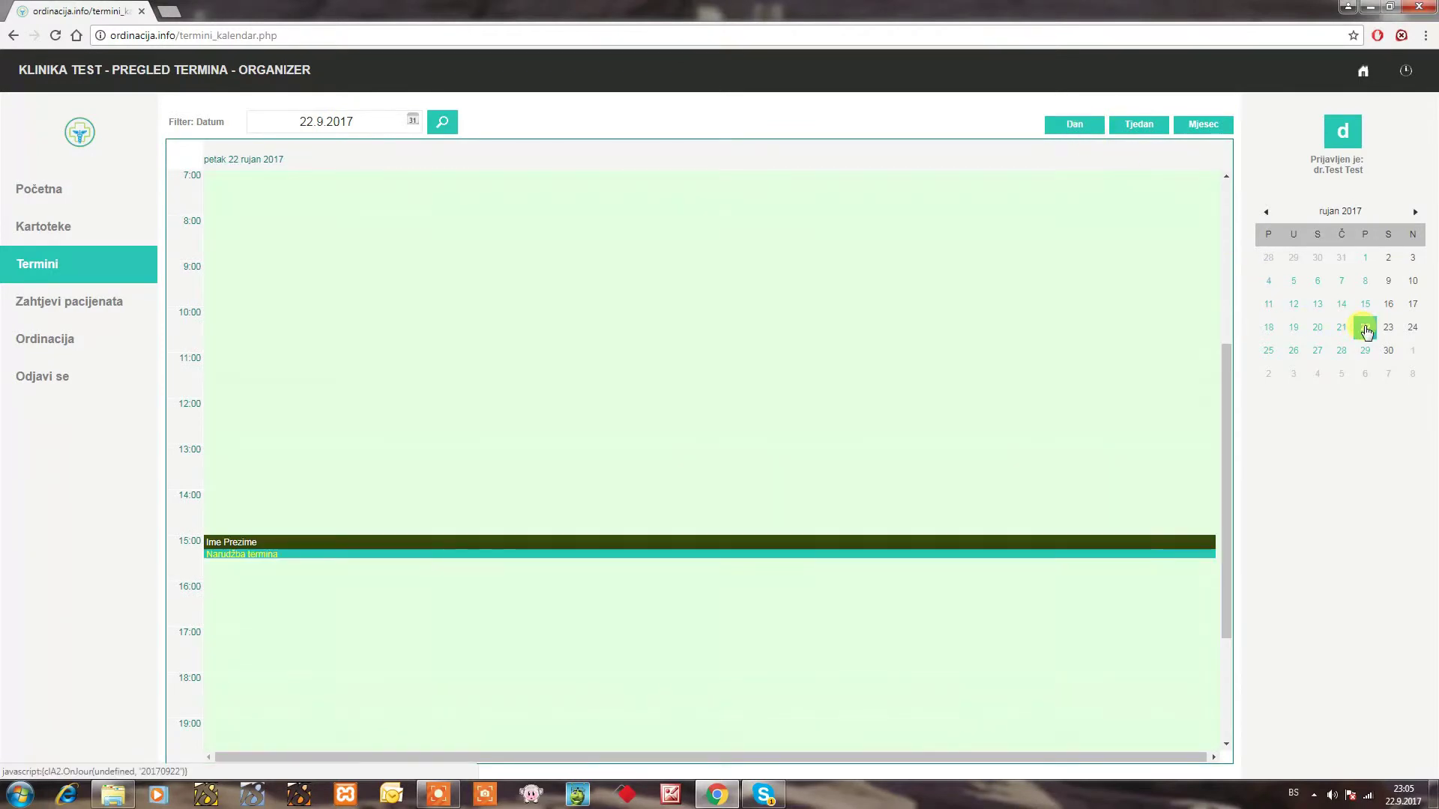
Step: Pick 23.9.2017 as the organizer's filter date, and view the day schedules of 24 and 22 September
left_click(413, 123)
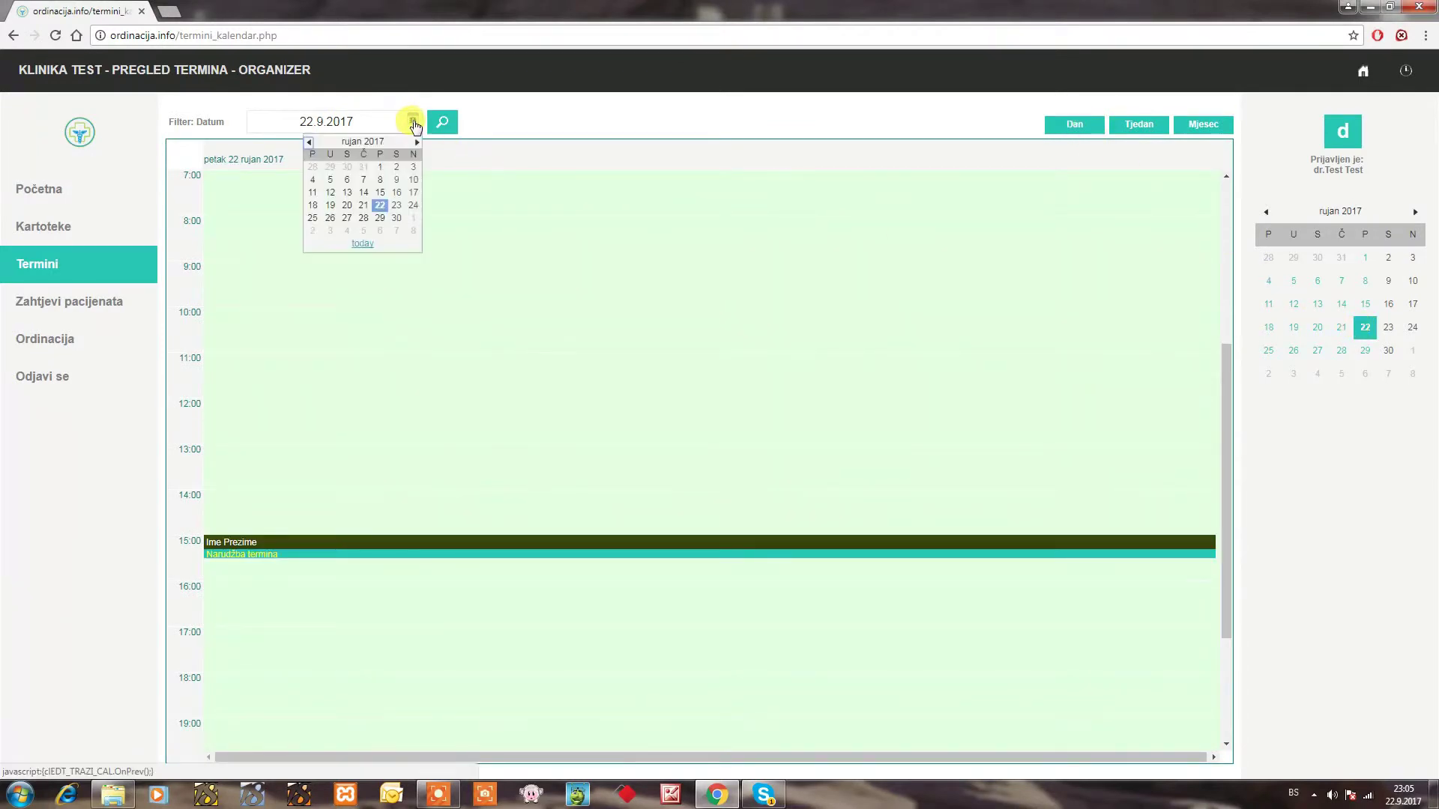
left_click(396, 205)
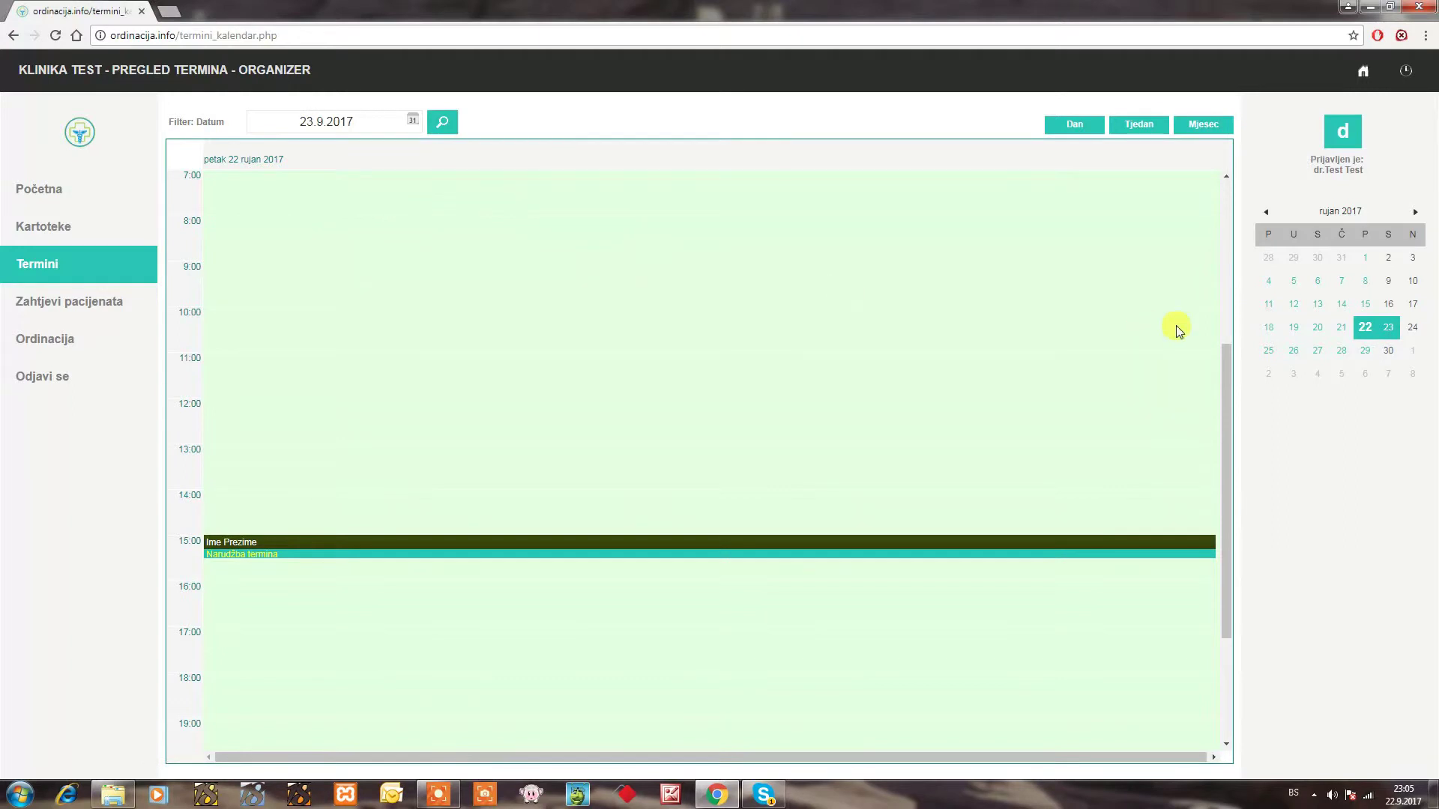
left_click(1413, 328)
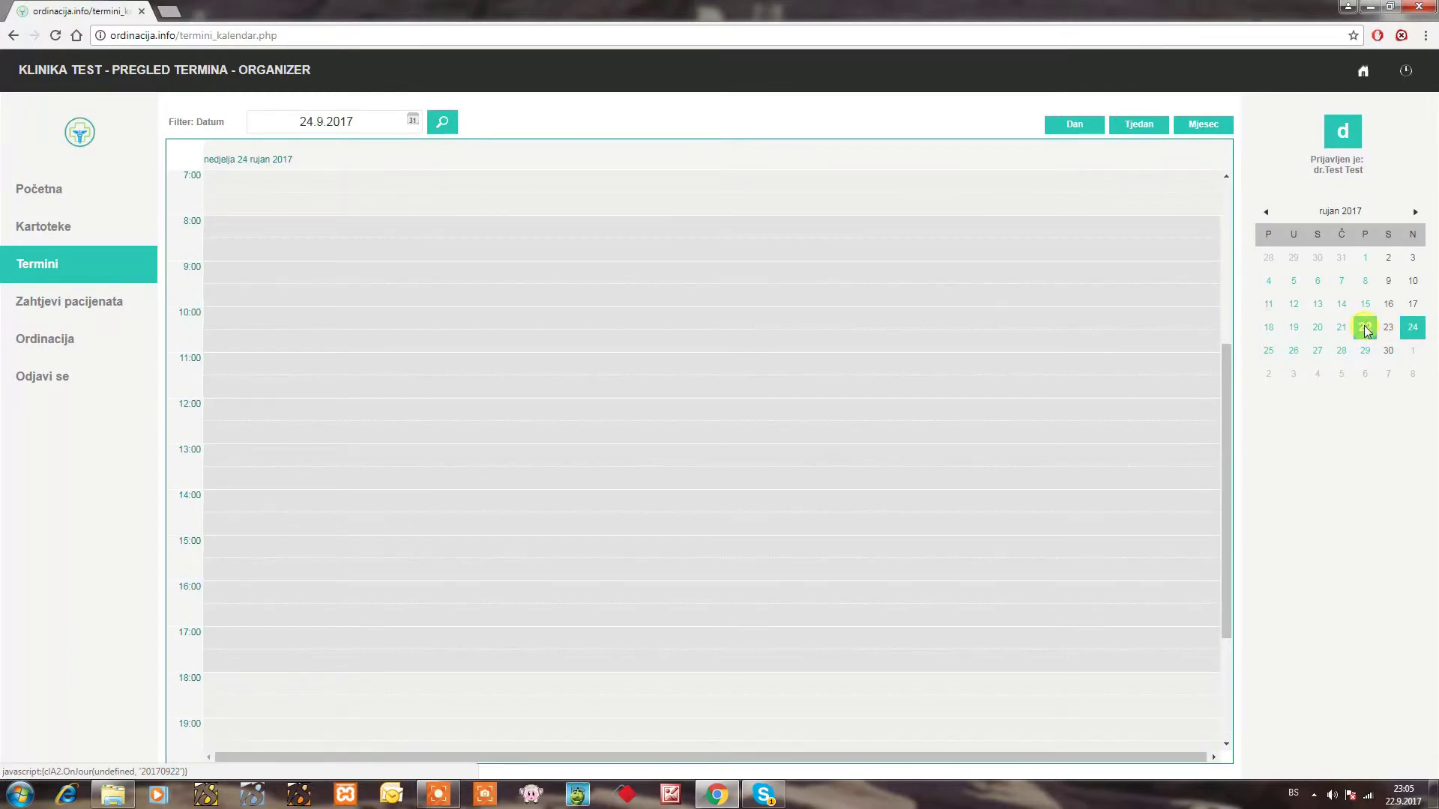
left_click(1365, 328)
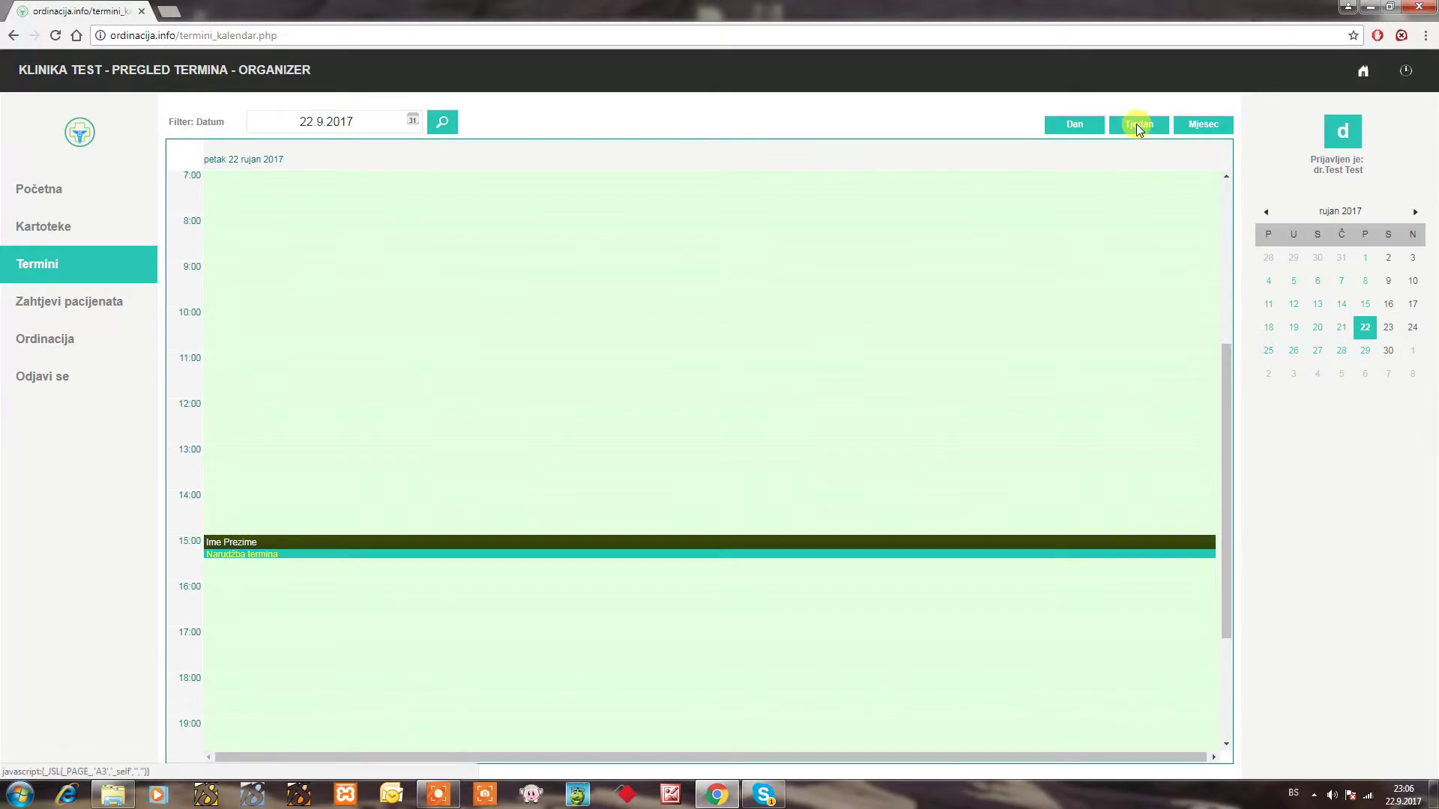
Step: Display the organizer by week and by month, and open the list of patient requests (Zahtjevi pacijenata)
left_click(1136, 124)
left_click(1204, 126)
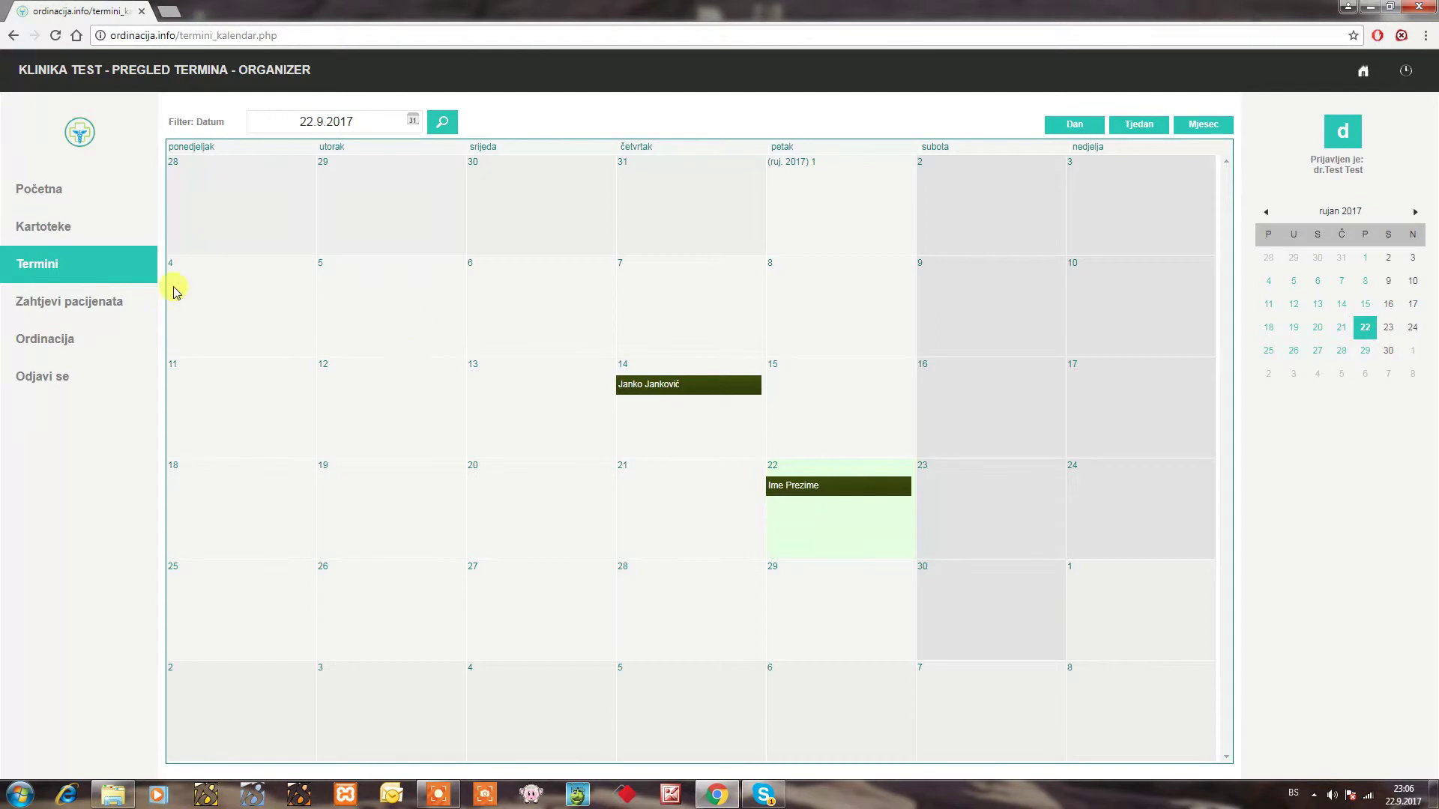
left_click(88, 304)
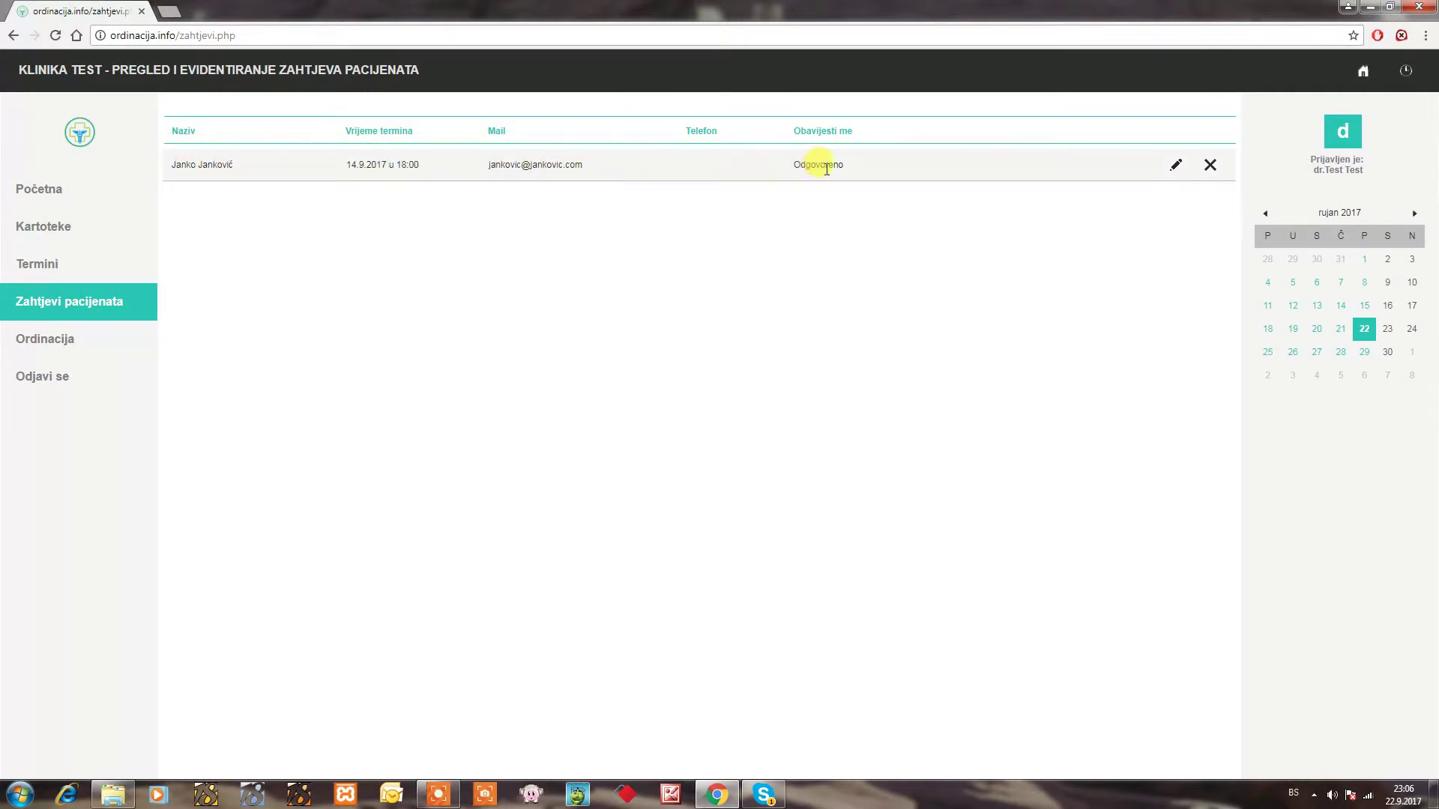
Step: In the 14.9.2017 18:00 patient request, enter the message "Poruka pacijentu" and try to reply by e-mail and save the request to the appointments
left_click(1175, 165)
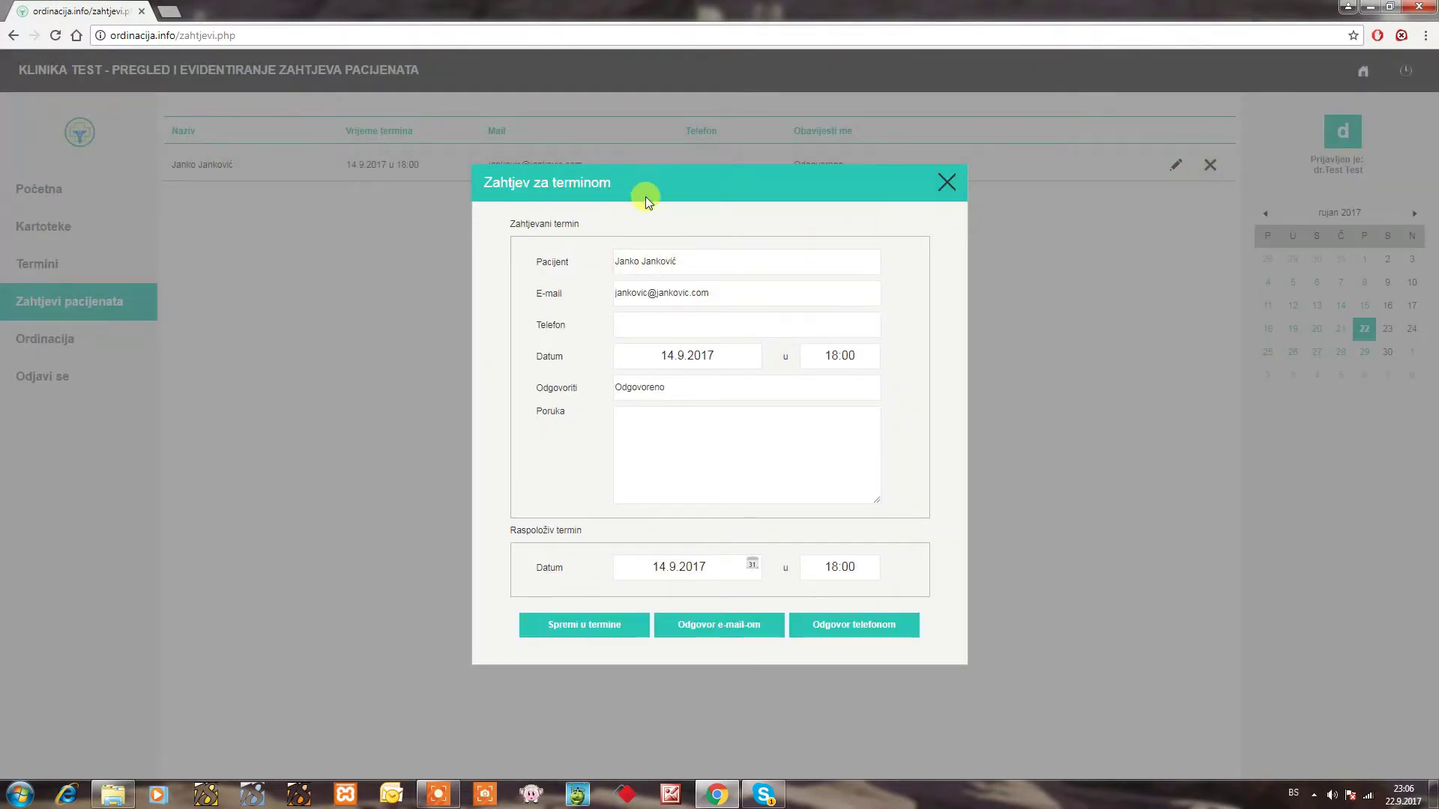
left_click(712, 433)
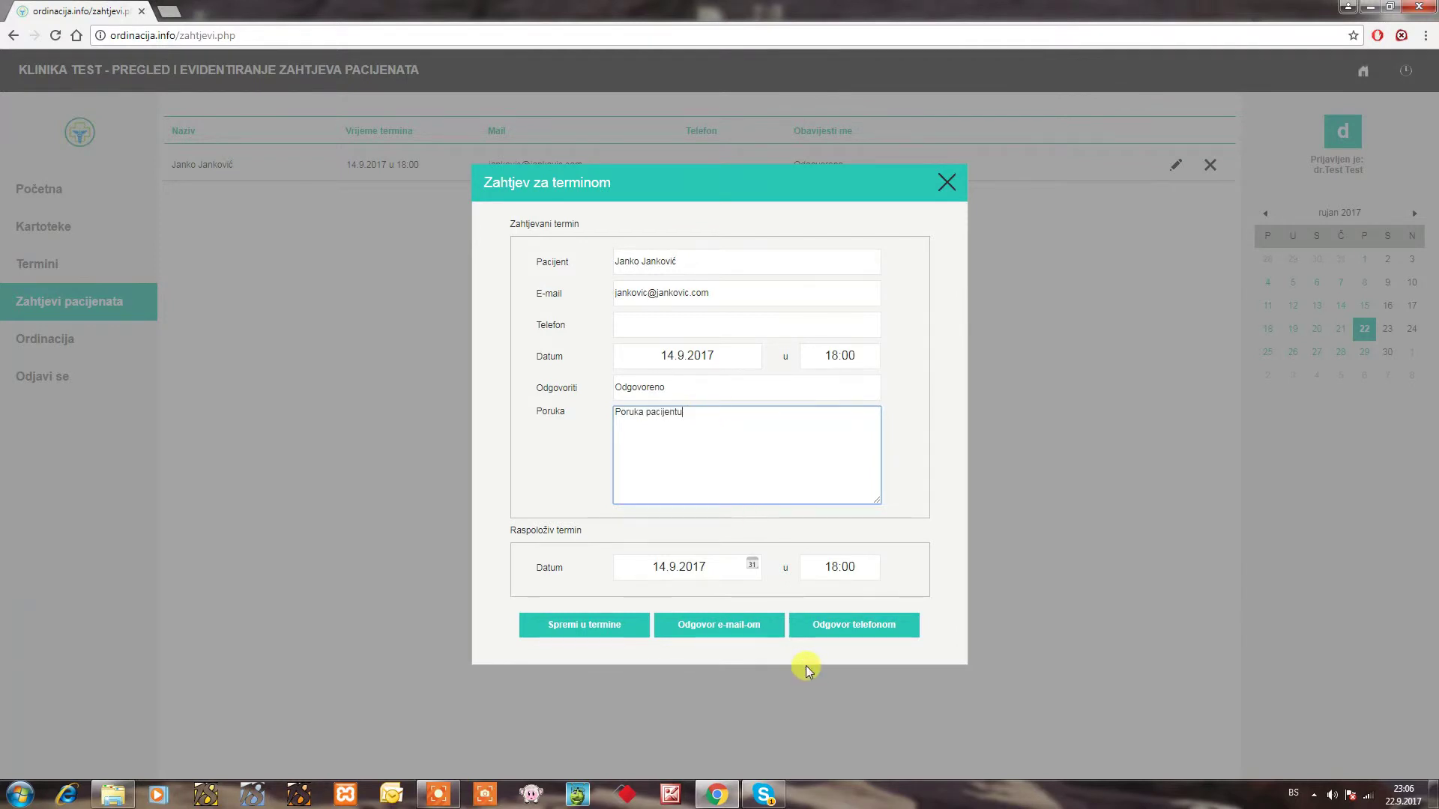
left_click(716, 628)
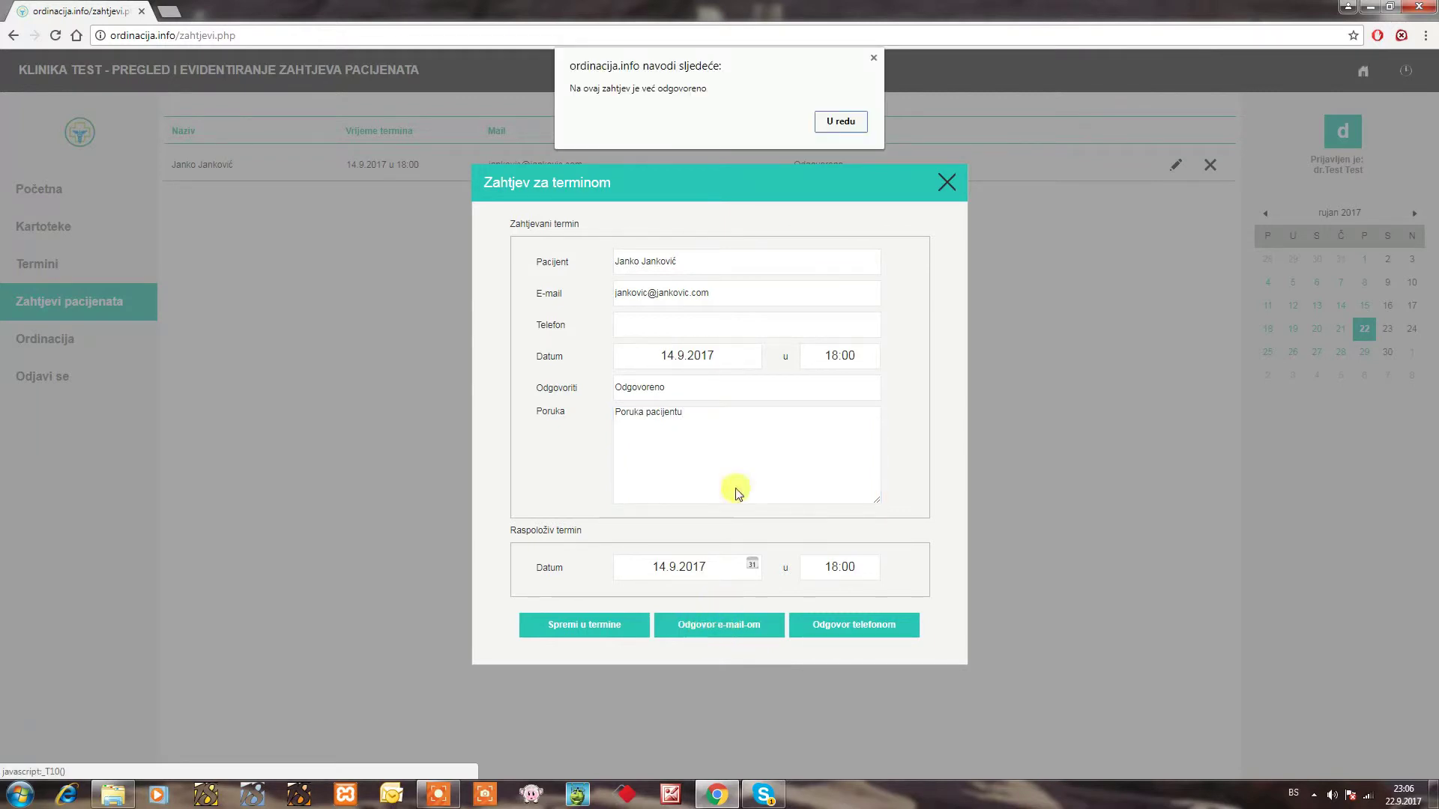
left_click(838, 121)
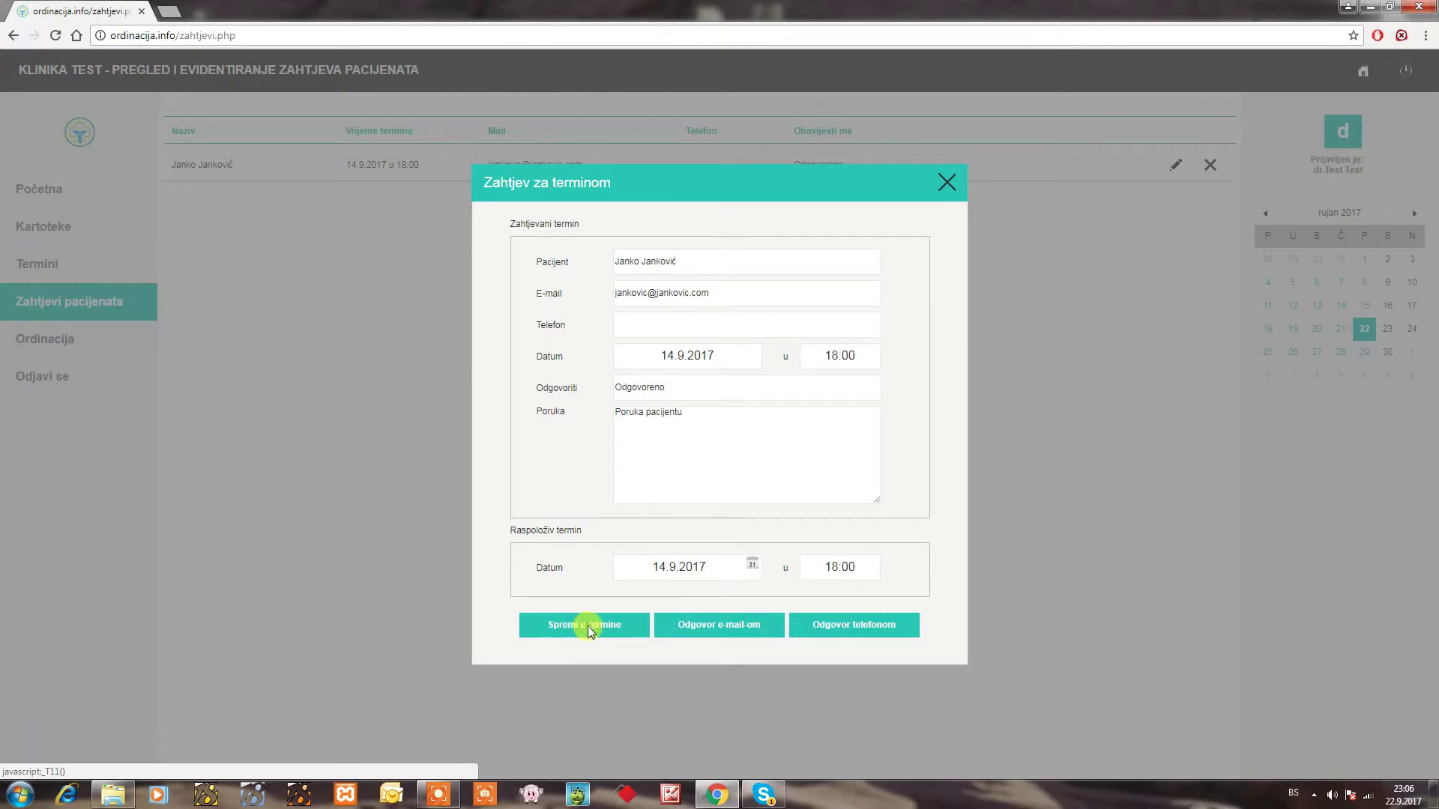
left_click(587, 626)
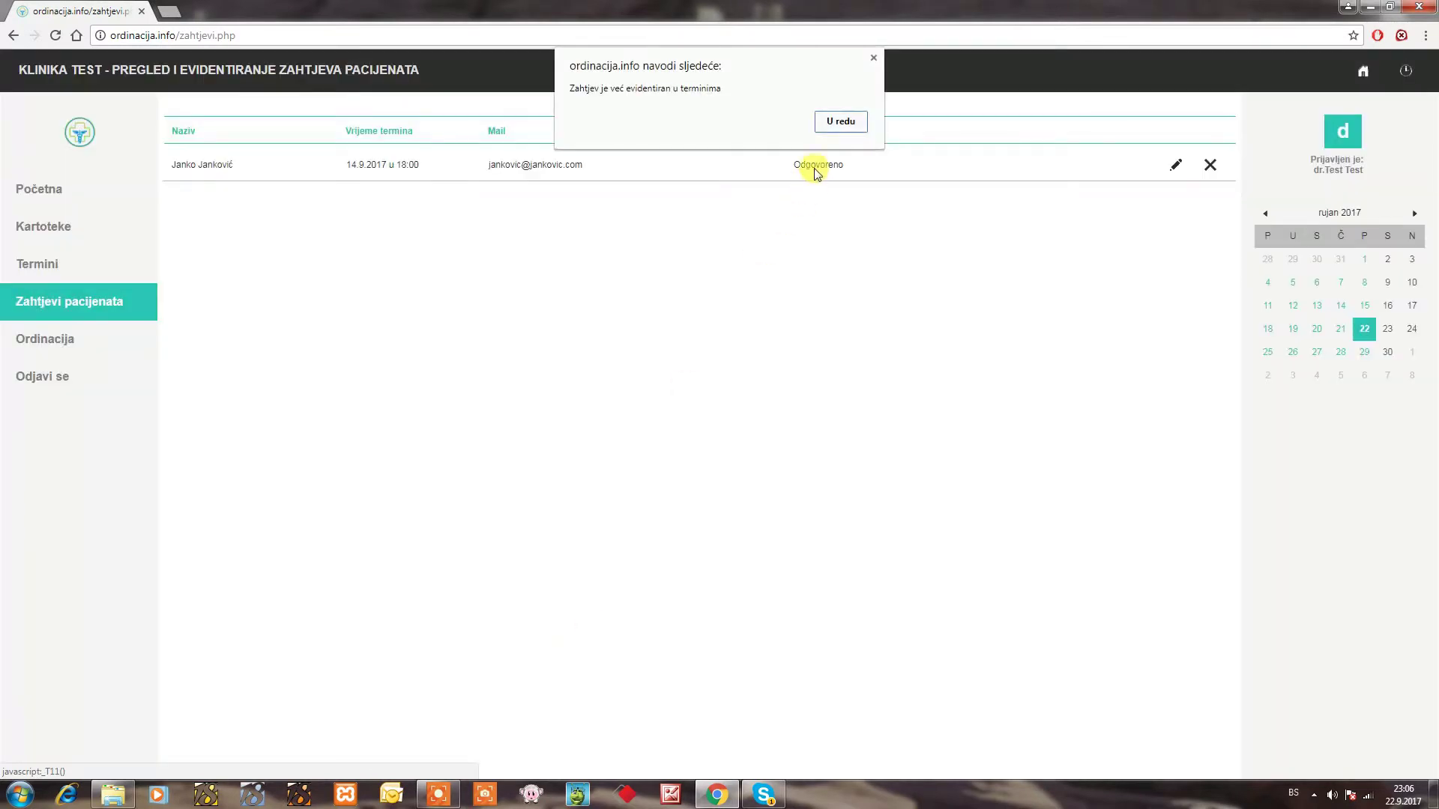
left_click(839, 125)
Step: Open the medical examination of 22.09.2017 22:57 for editing and recolour the "tekst" line under Anamneza with the Link (1) blue
mouse_move(71, 346)
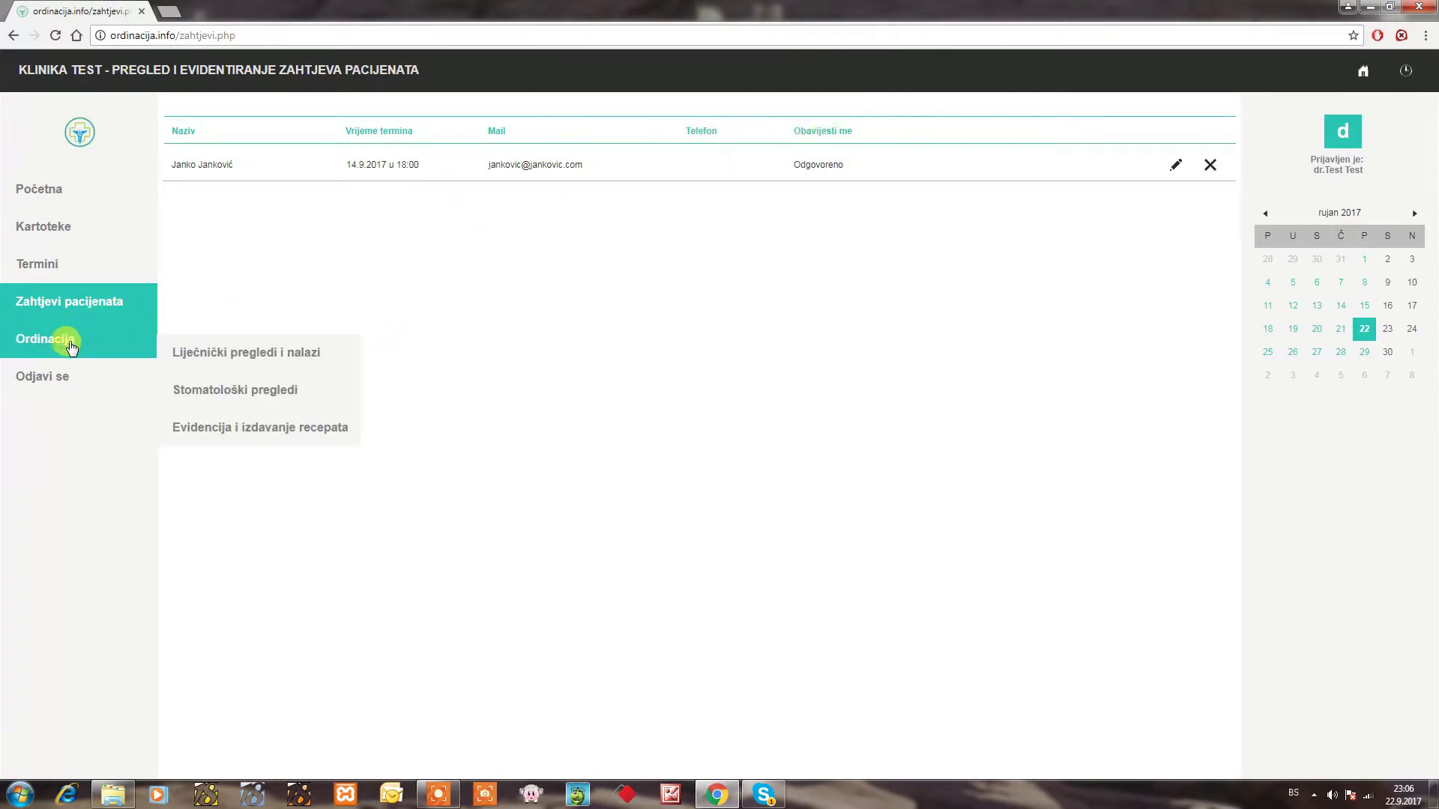
left_click(214, 359)
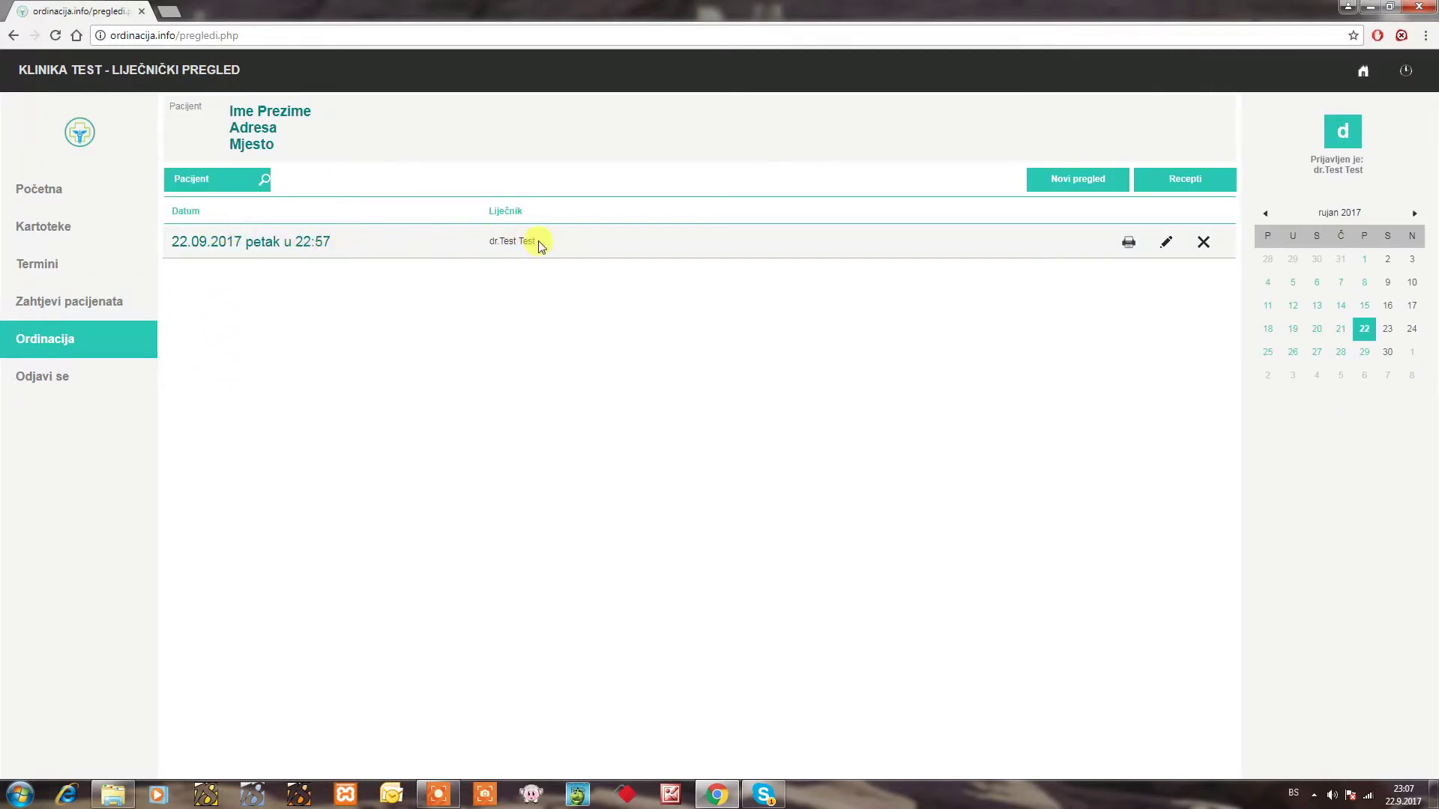
left_click(1165, 244)
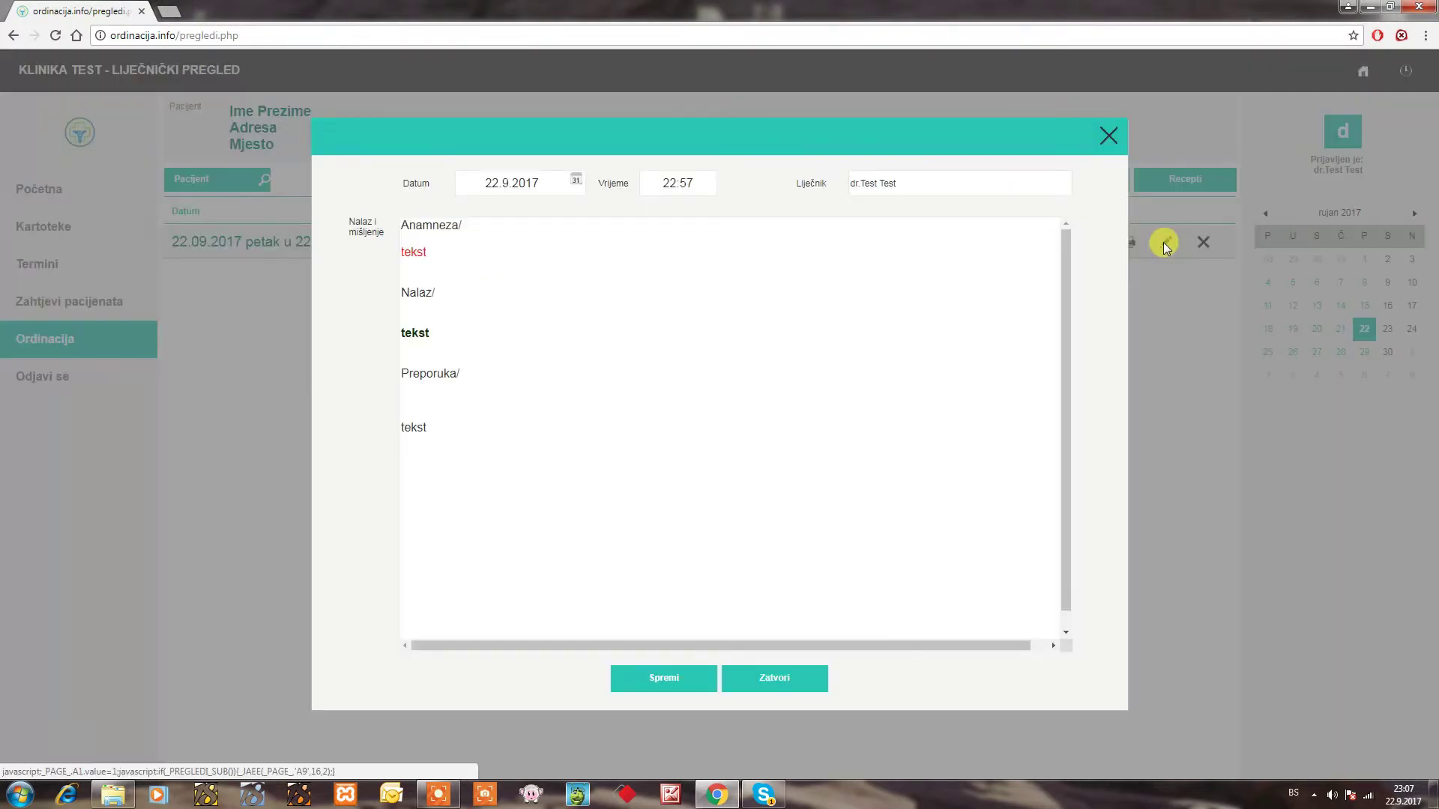
left_click(490, 414)
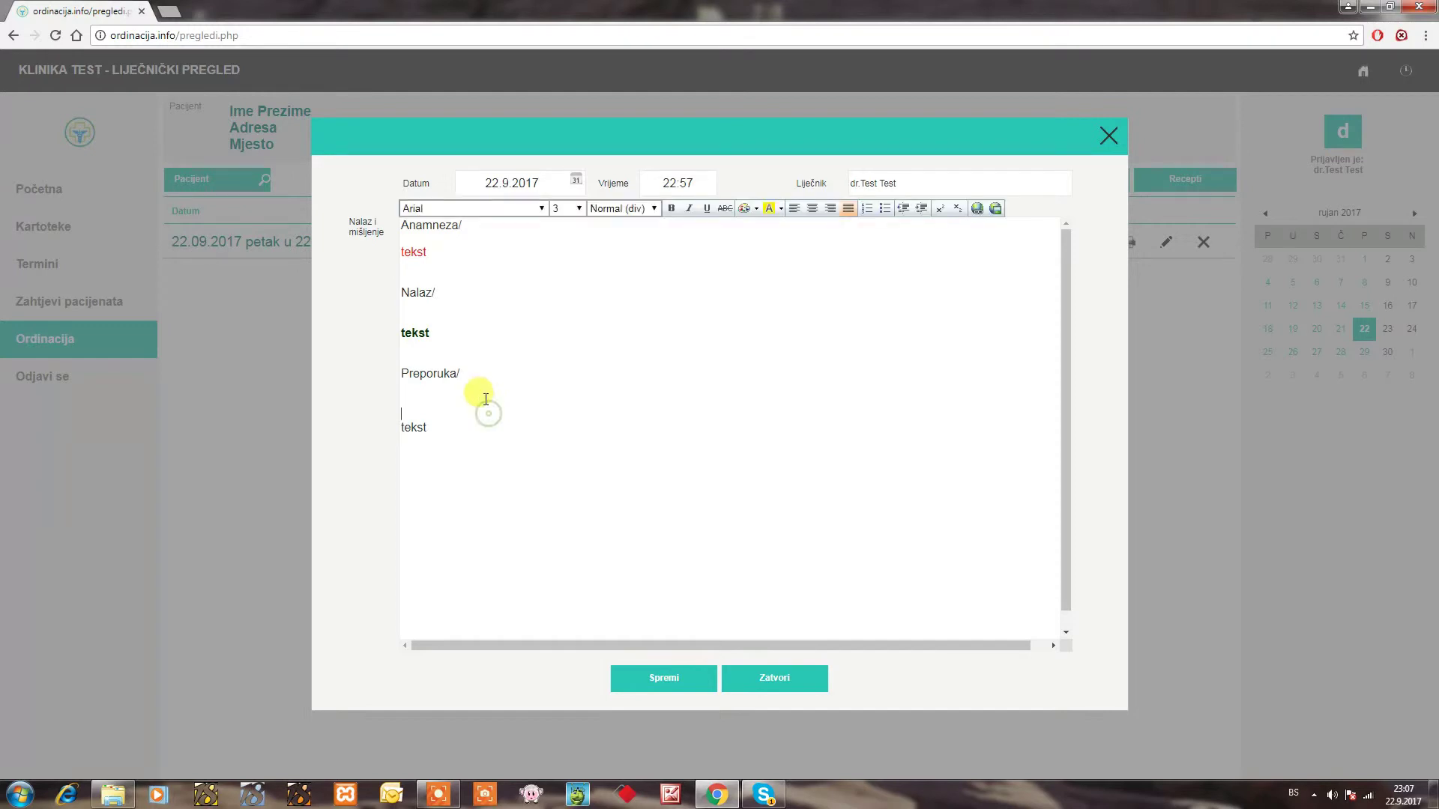
left_click(441, 268)
left_click_drag(401, 252, 449, 253)
left_click(745, 208)
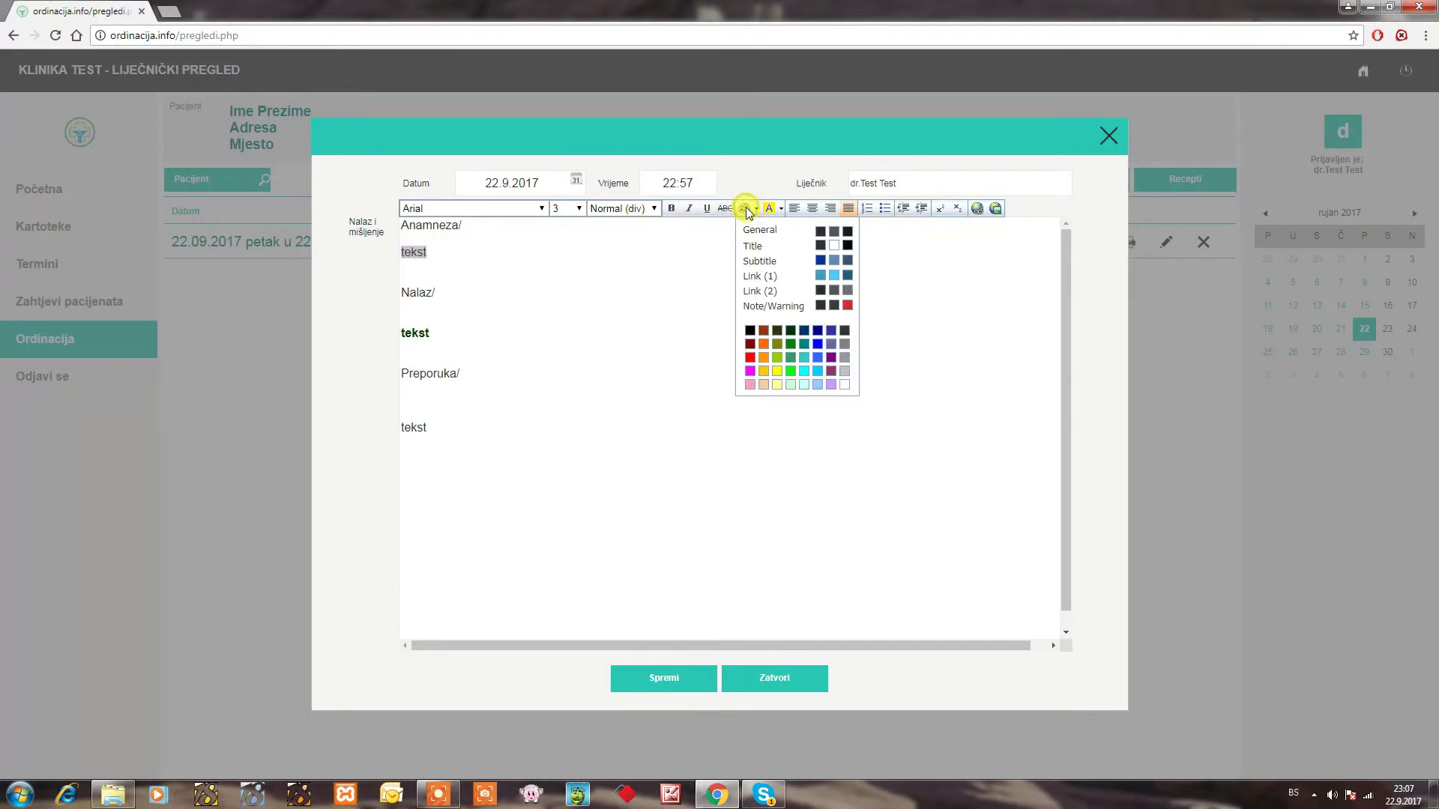
left_click(833, 275)
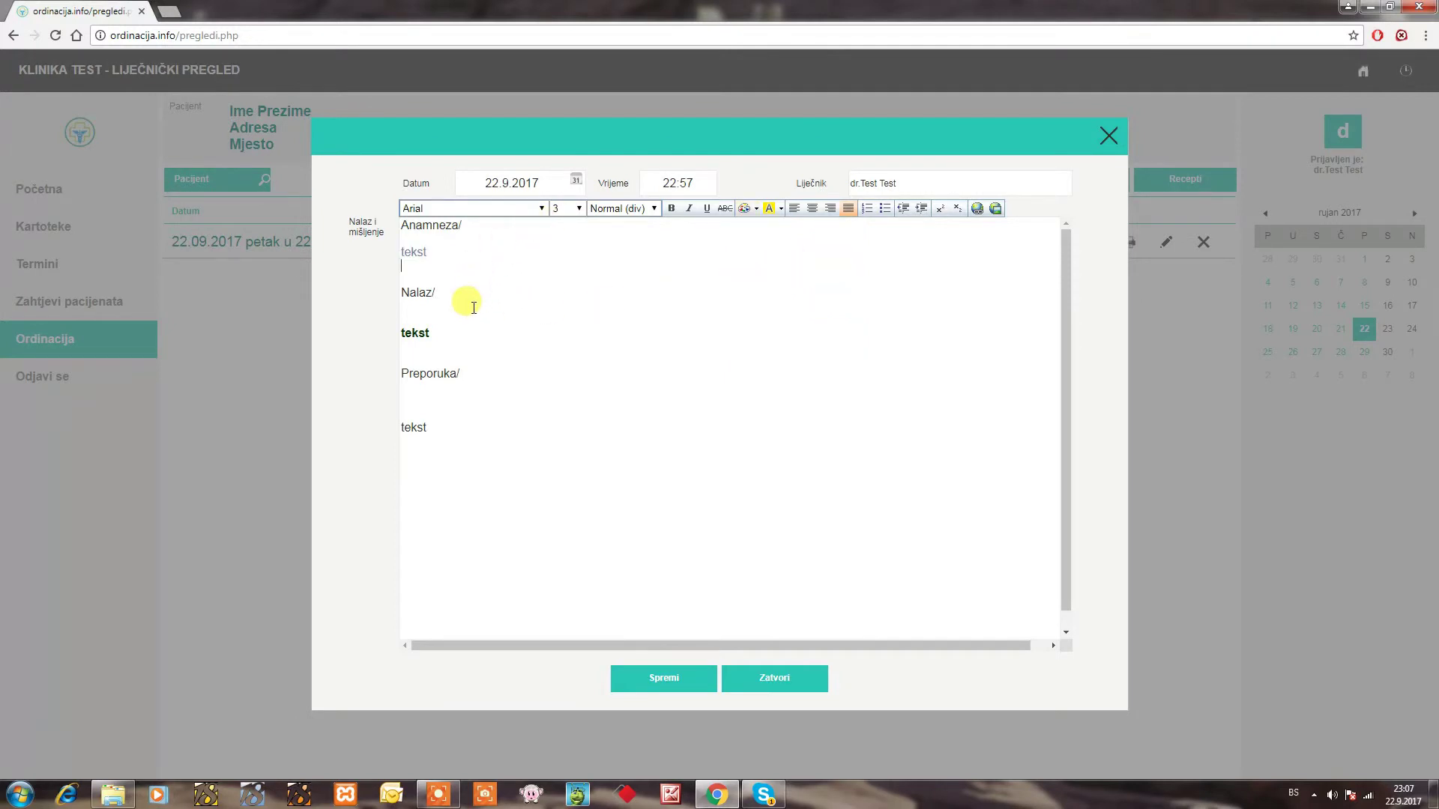
Step: View the image and link insertion prompts for the finding without adding either, and save the examination
left_click(406, 449)
left_click(995, 210)
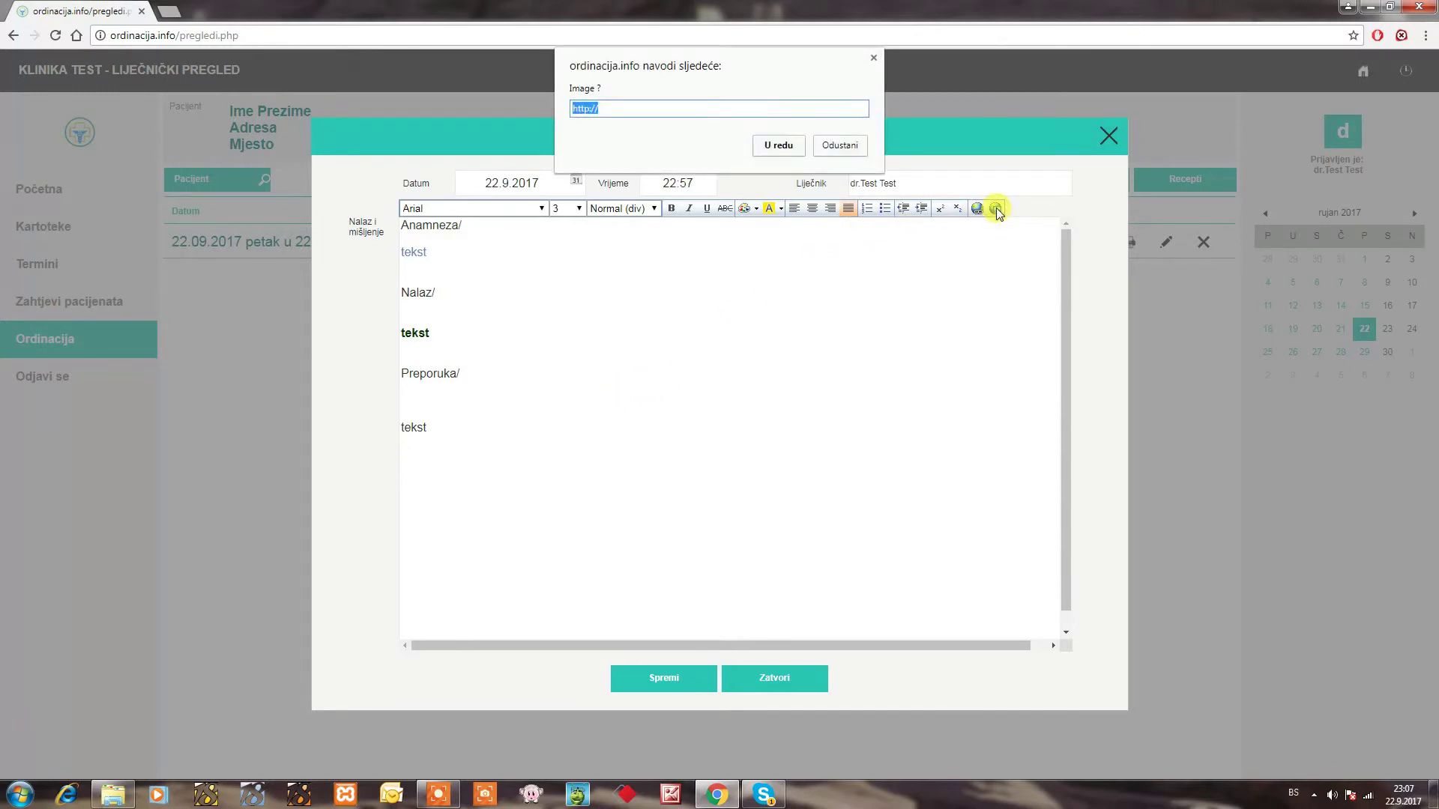
left_click(839, 145)
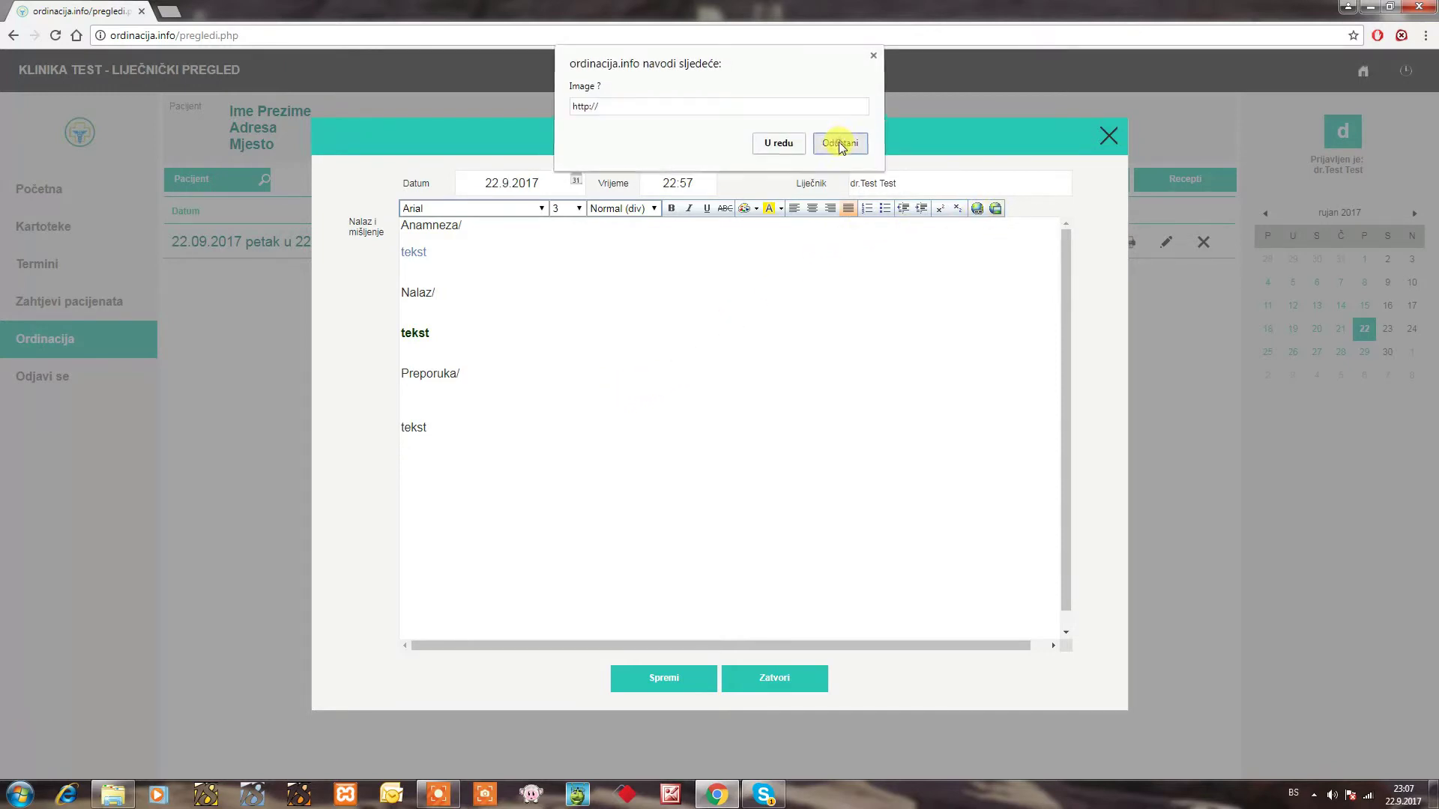
left_click(978, 210)
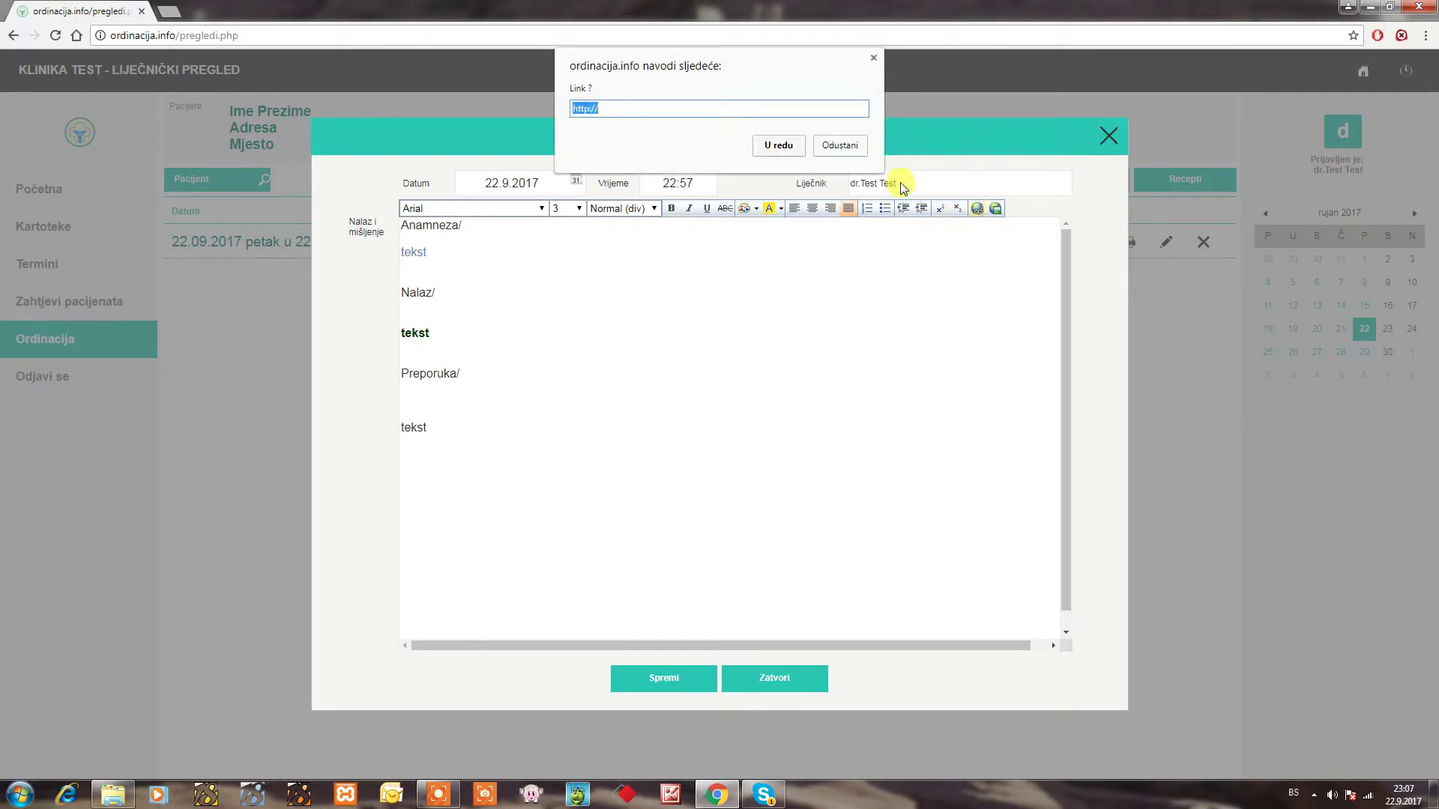
left_click(840, 145)
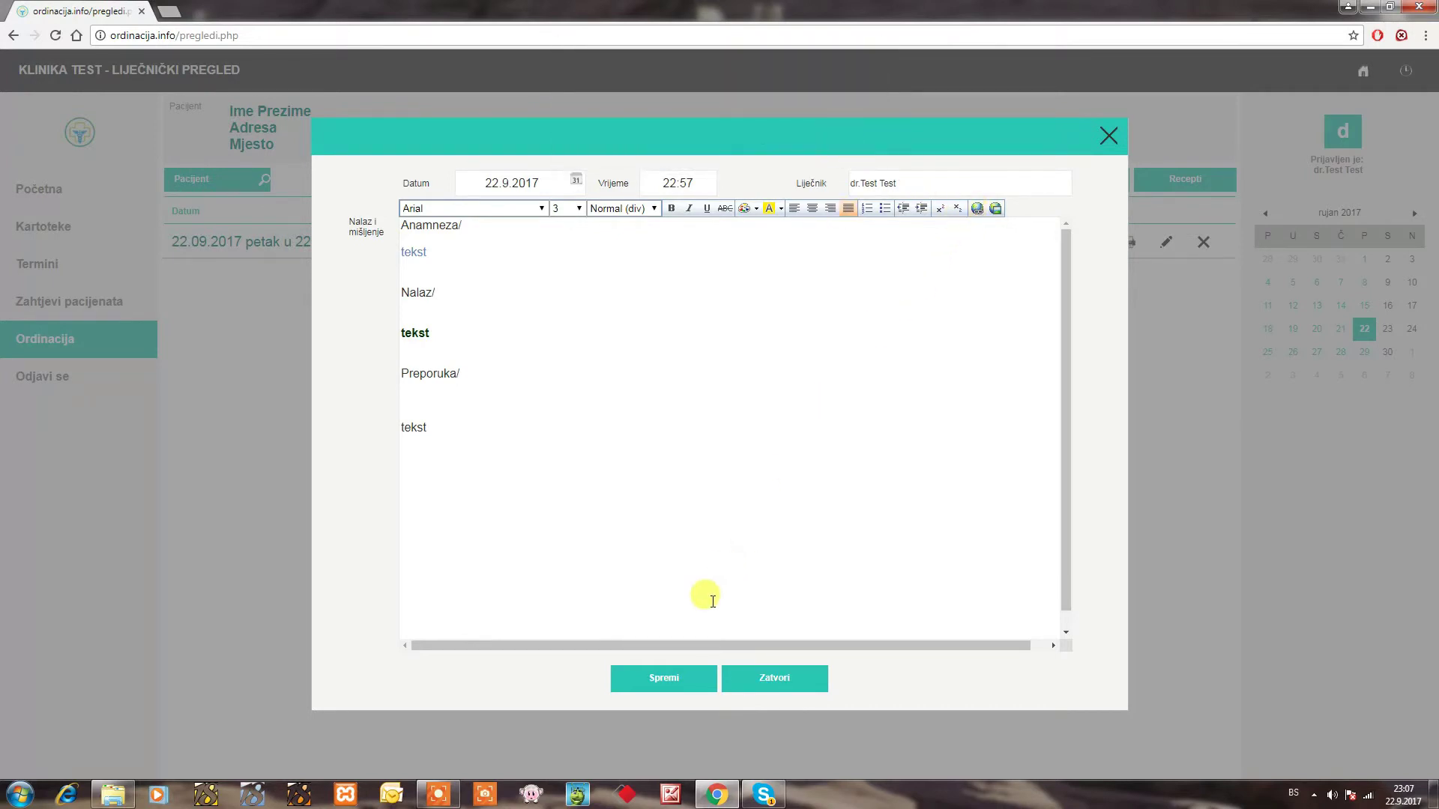
left_click(660, 679)
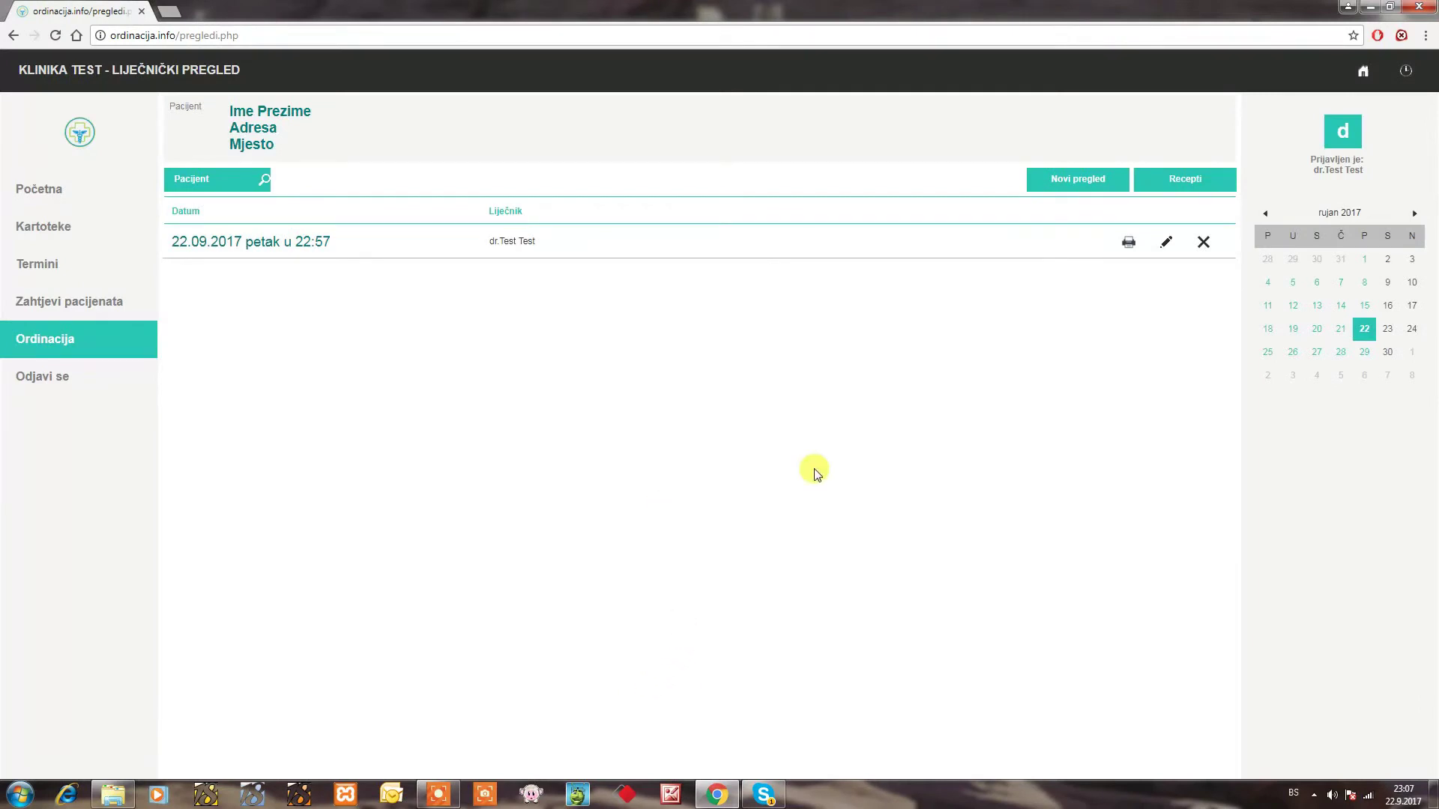
Step: Preview the printout of the 22:57 examination finding at an enlarged size, cancelling the printing
left_click(1129, 243)
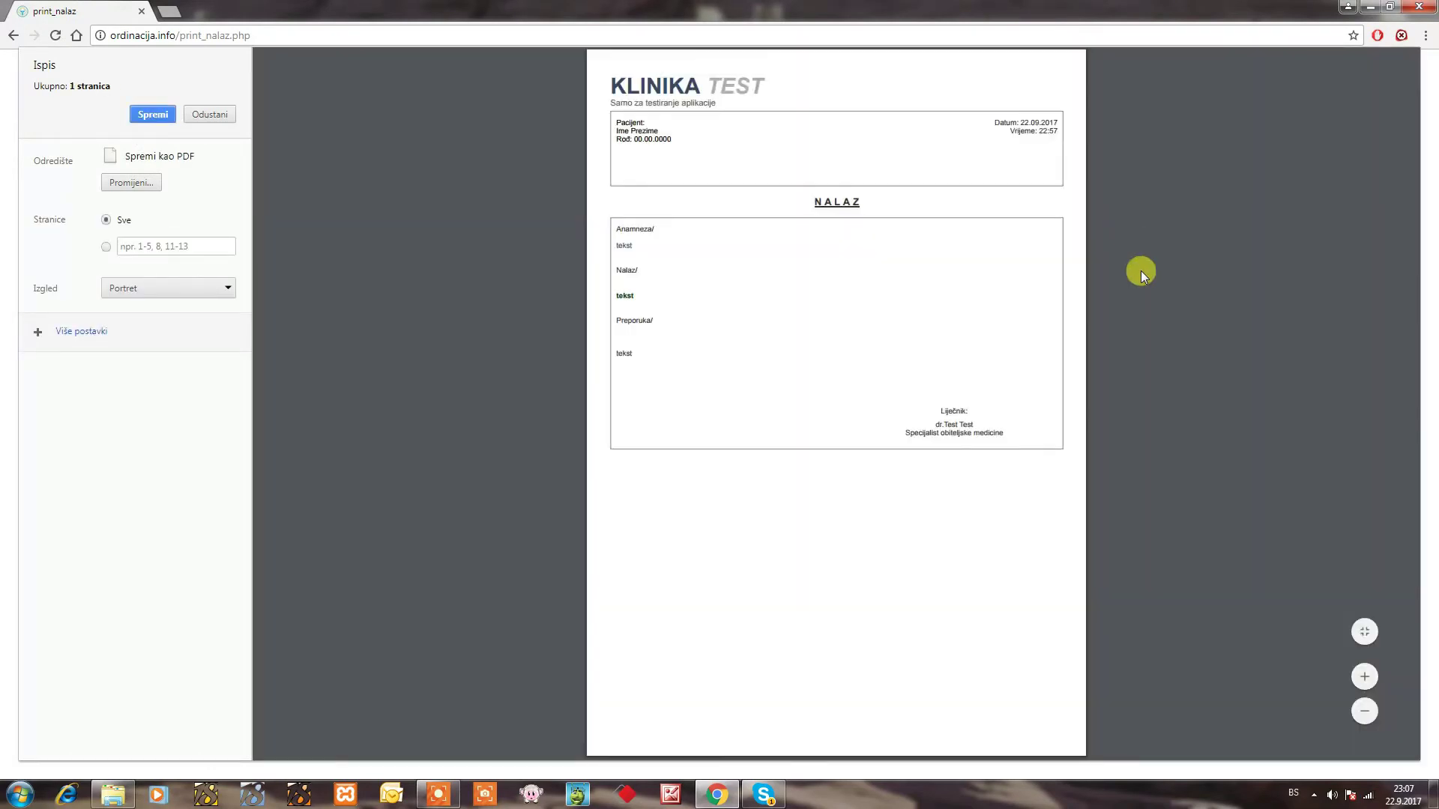
left_click(1364, 634)
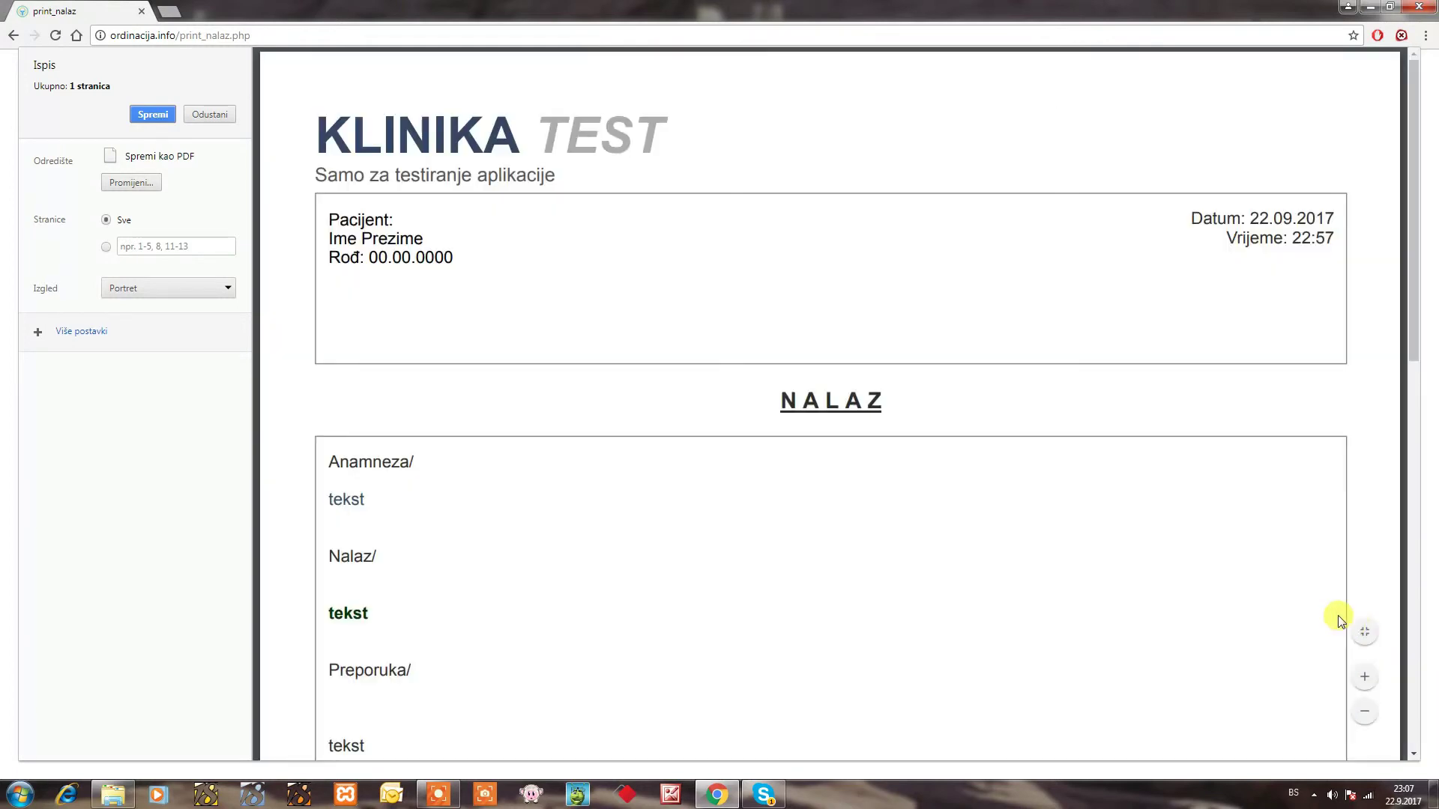
left_click(209, 114)
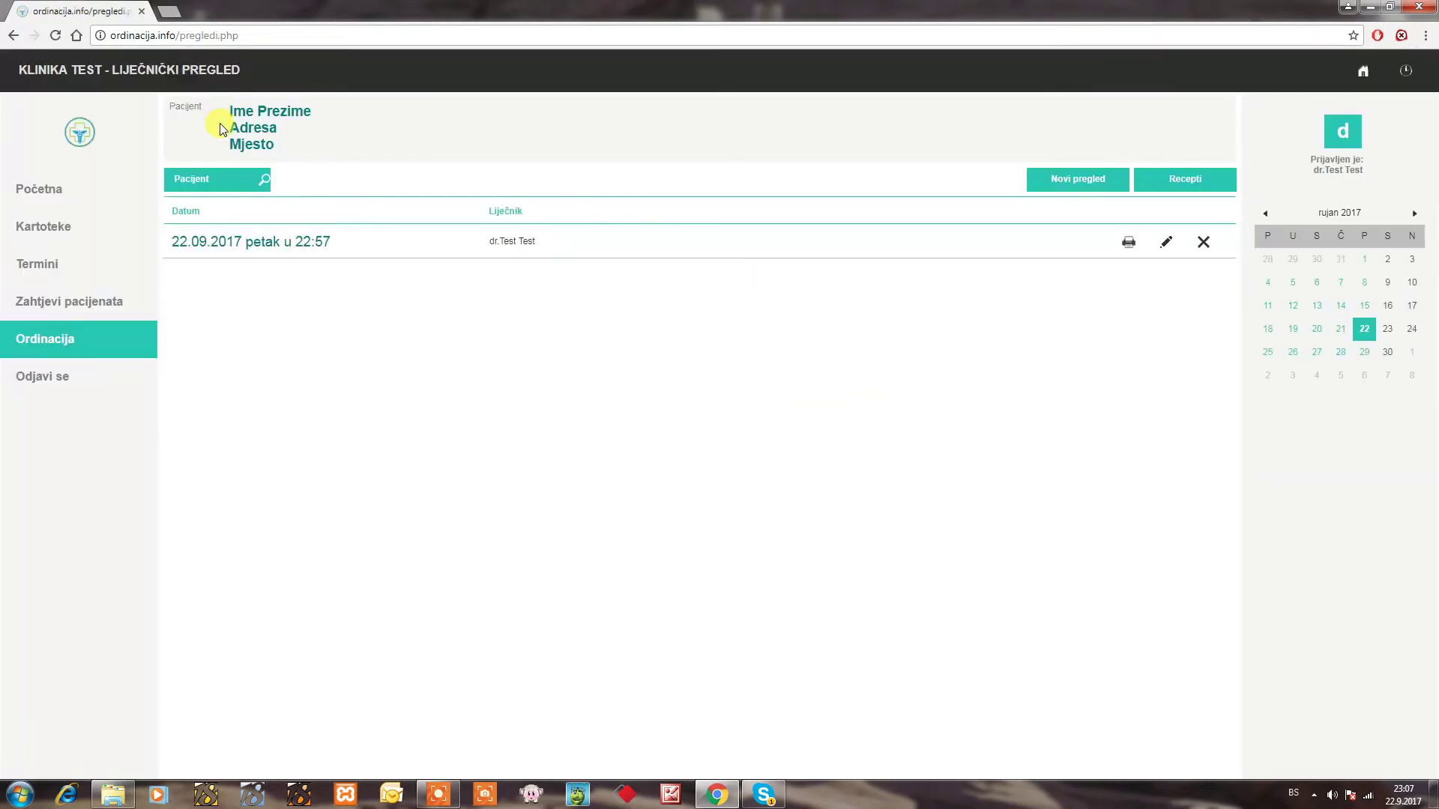
Step: Open the dental examinations (Stomatološki pregledi) and view the record for tooth 45, closing it without saving
mouse_move(119, 334)
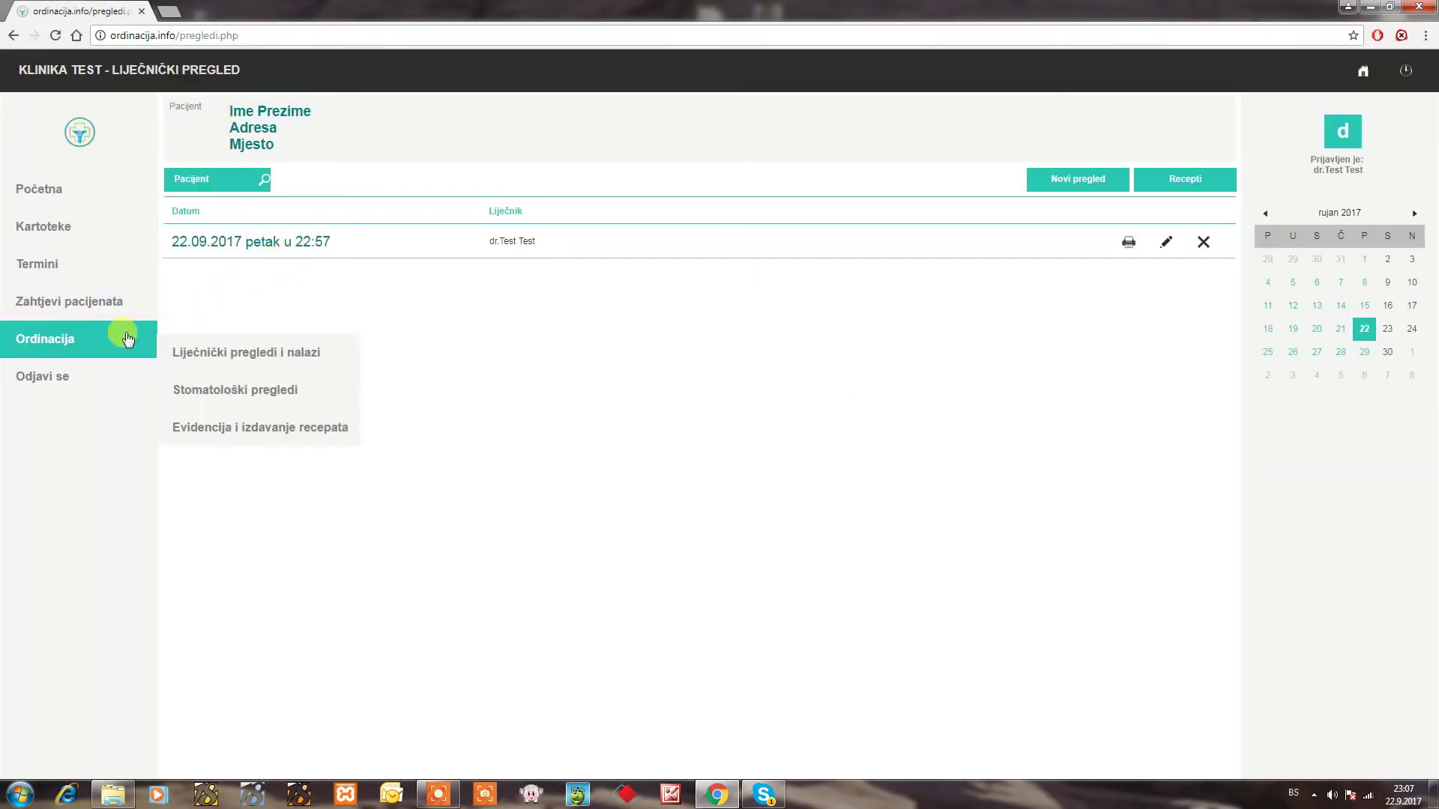
left_click(241, 391)
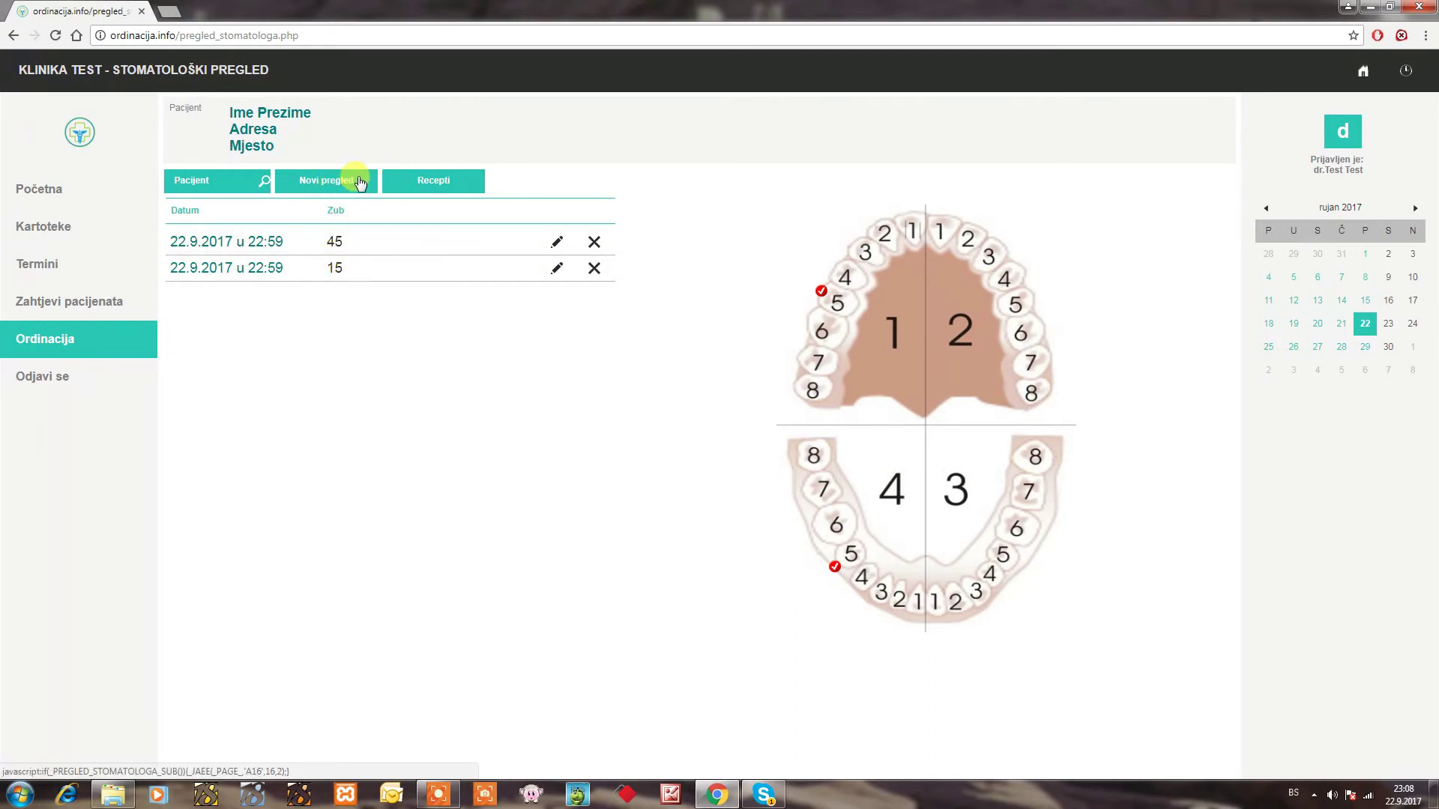
left_click(557, 243)
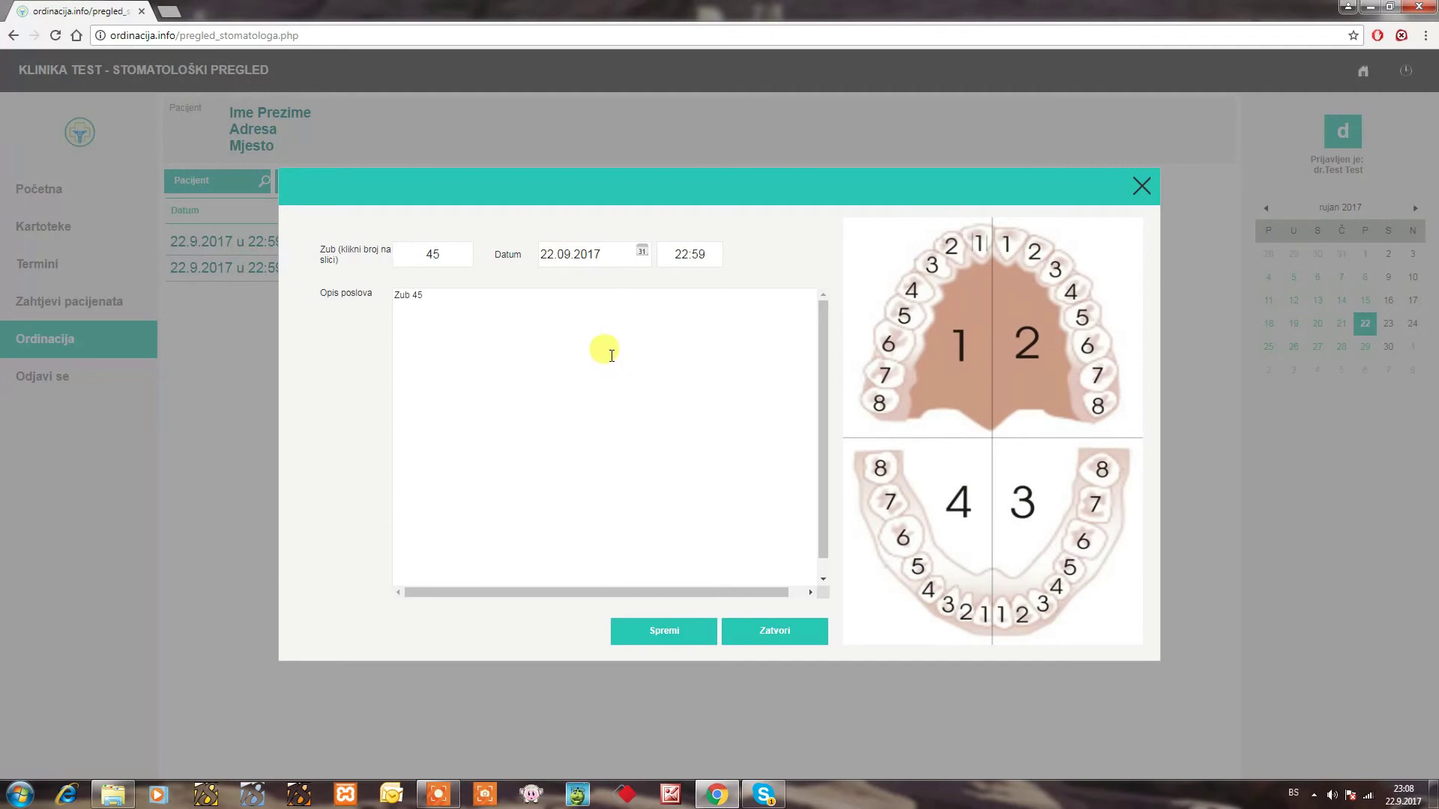
left_click(770, 632)
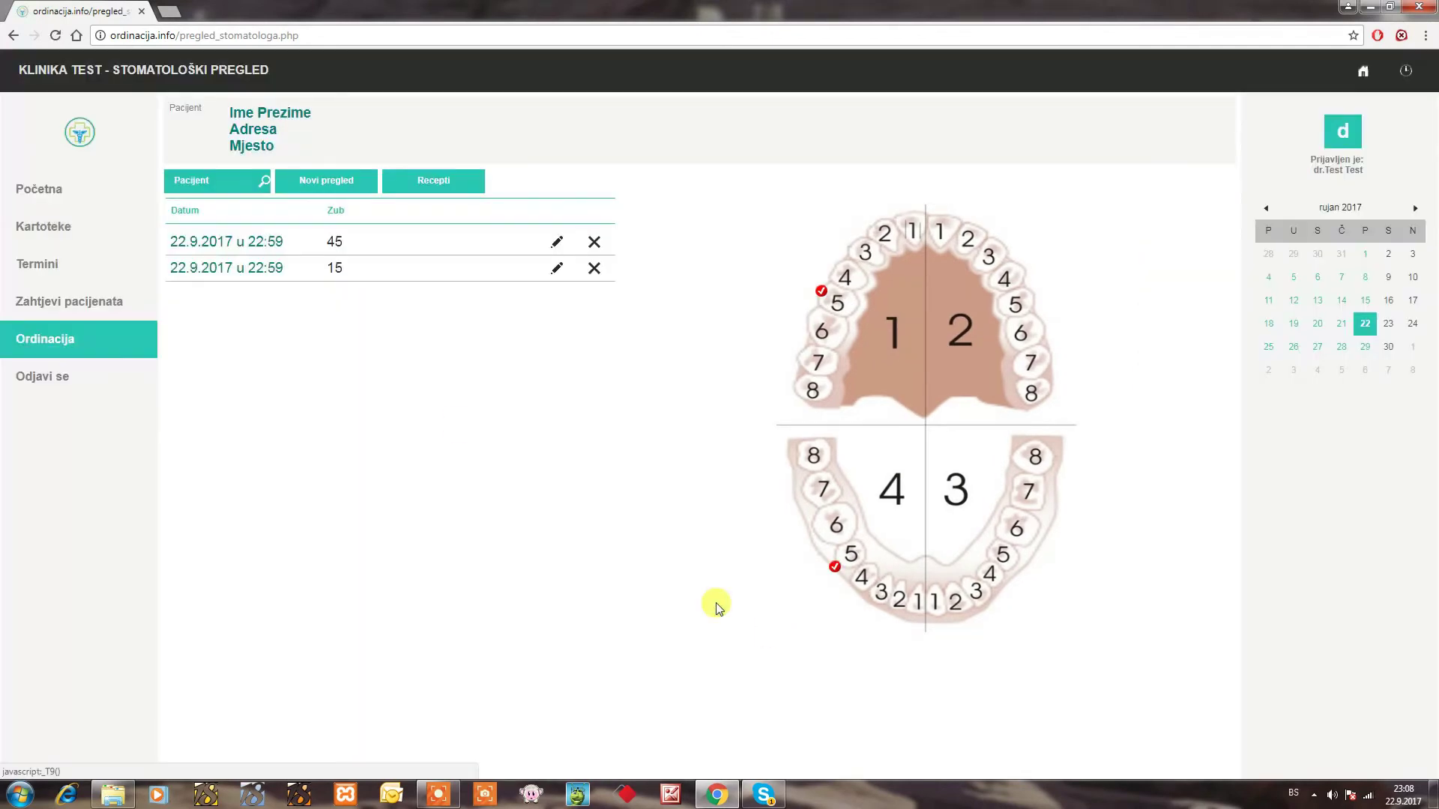
Step: Add a new dental examination for tooth 25 with the description lines "zub 25 popravka" and "plomba", and save it
left_click(318, 185)
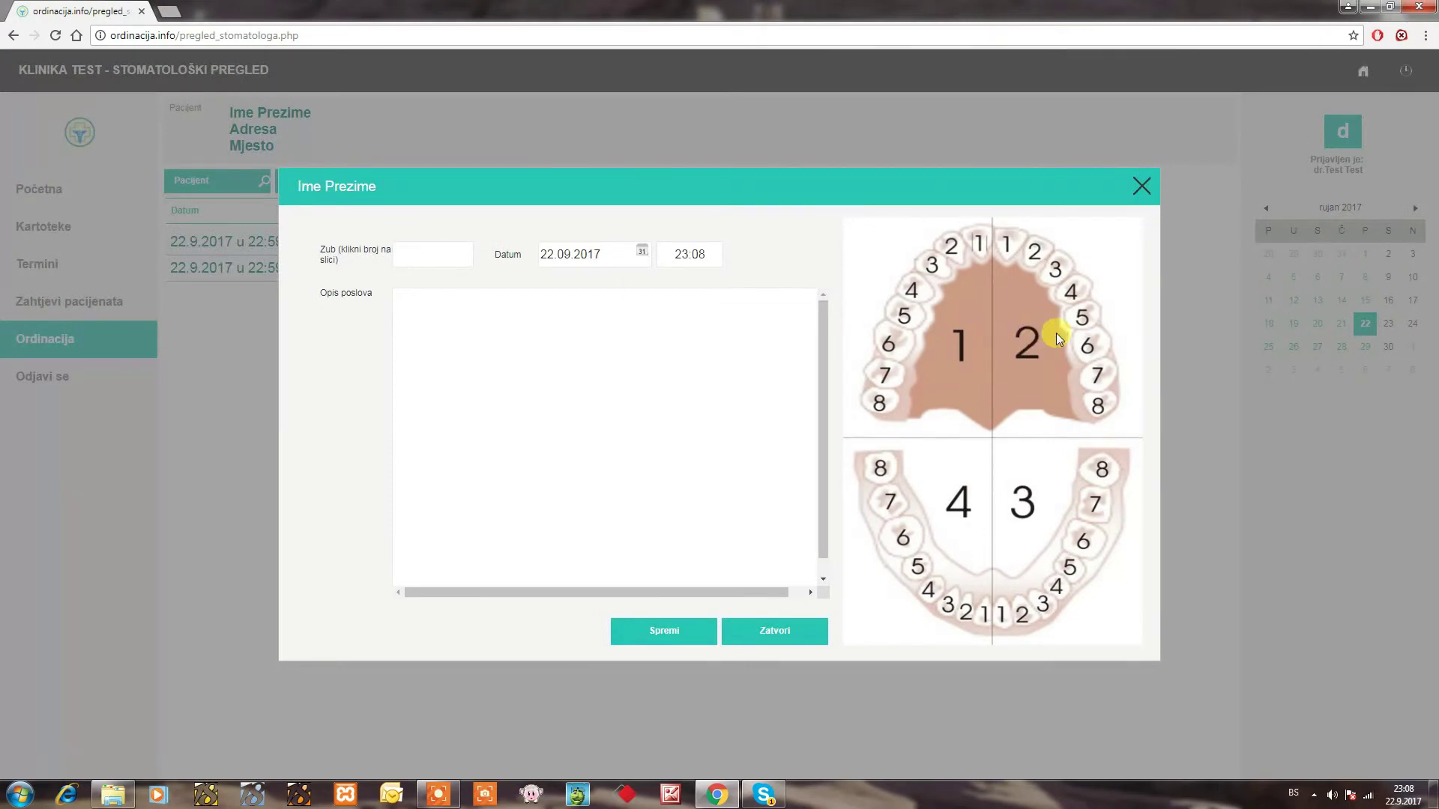
left_click(1081, 316)
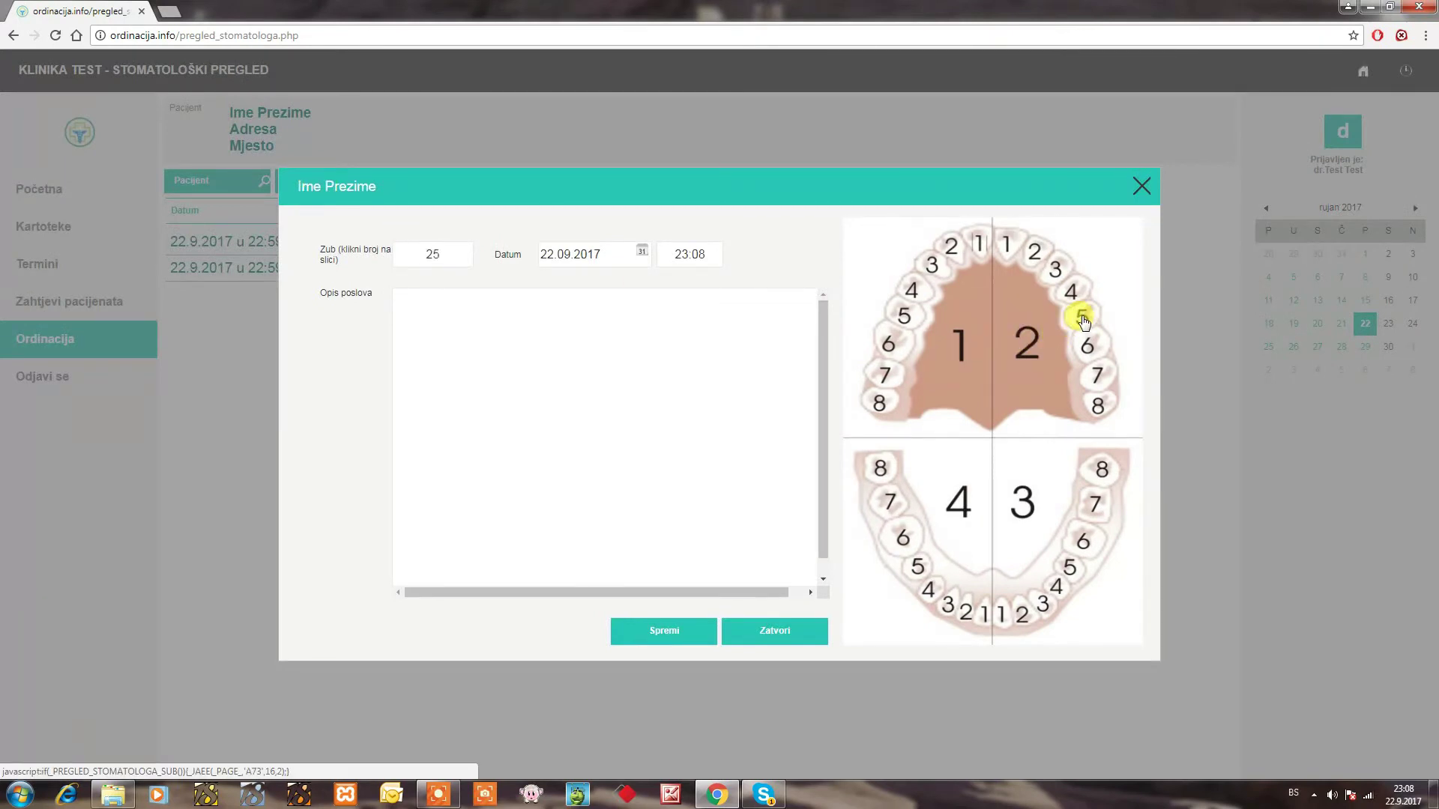
left_click(588, 341)
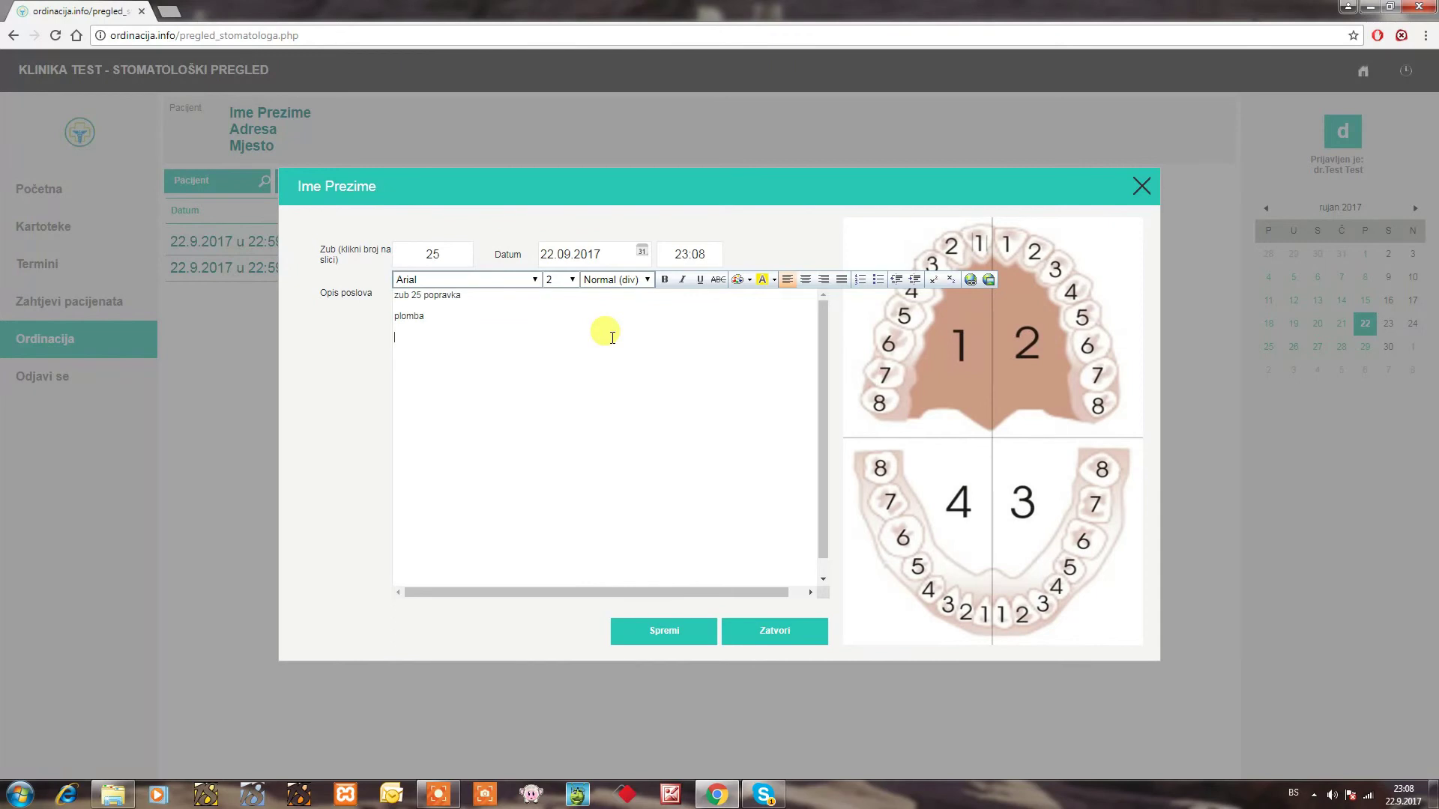
left_click(654, 630)
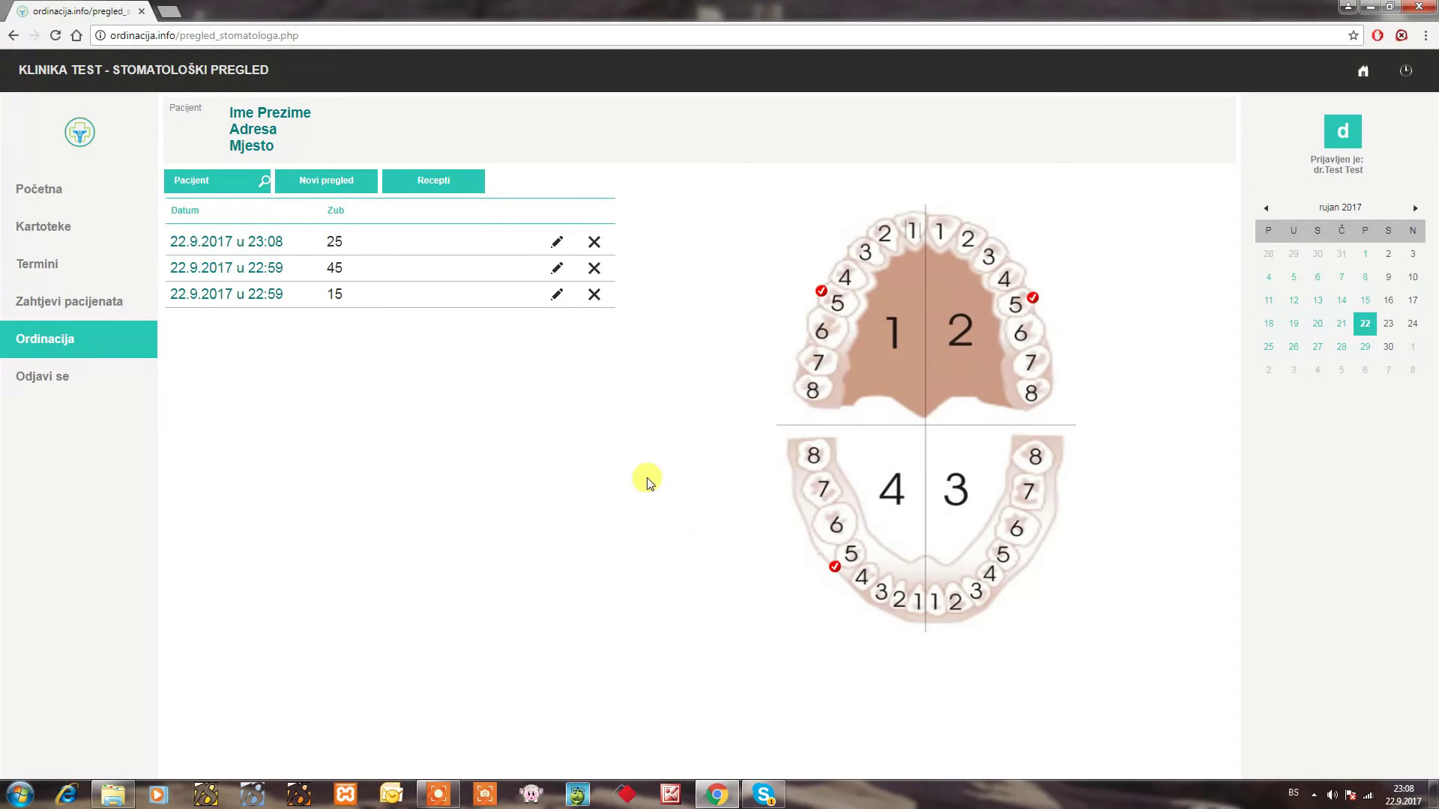
Step: Open the prescription records and the edit form of the 22.09.2017 23:00 prescription, saving it without changes
mouse_move(112, 334)
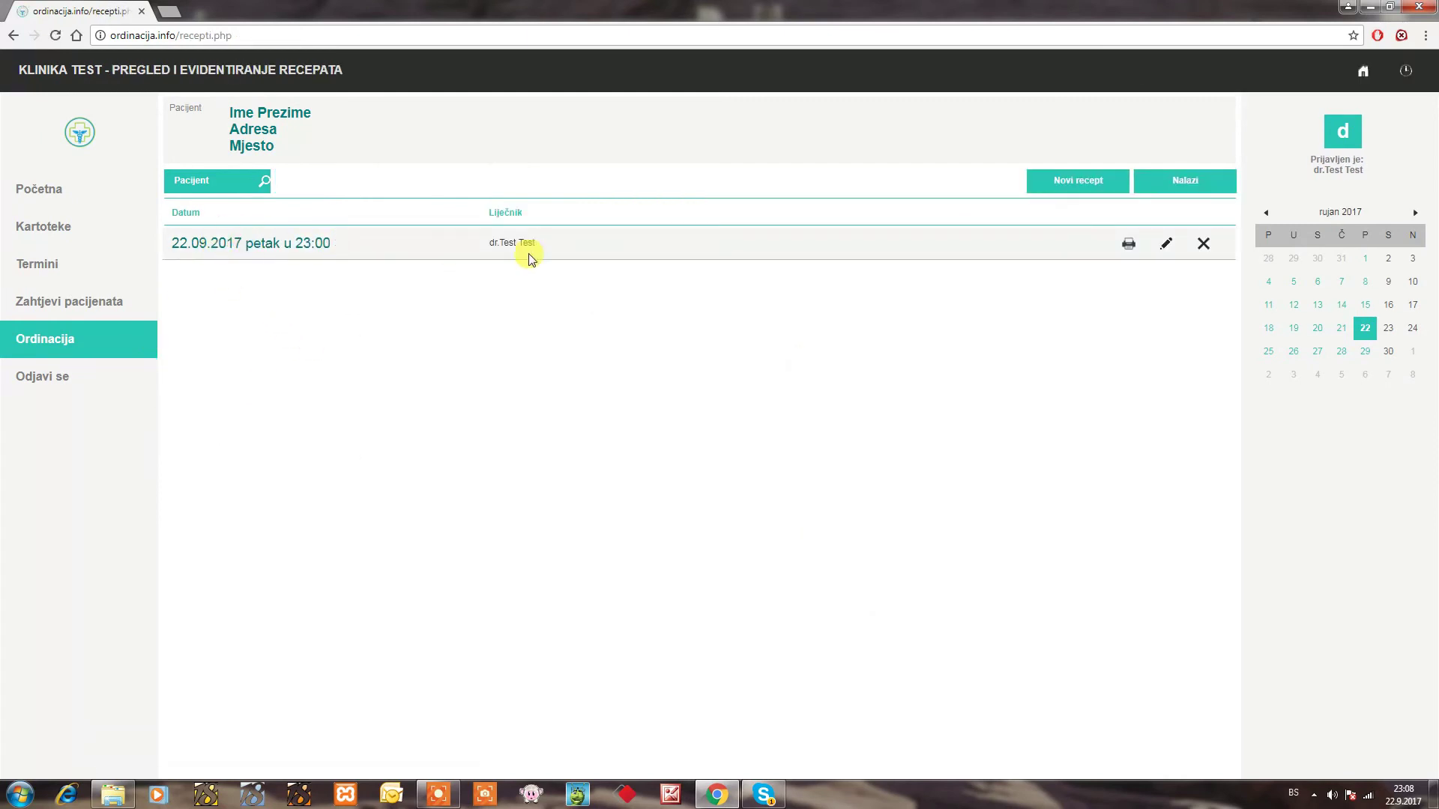
left_click(1166, 244)
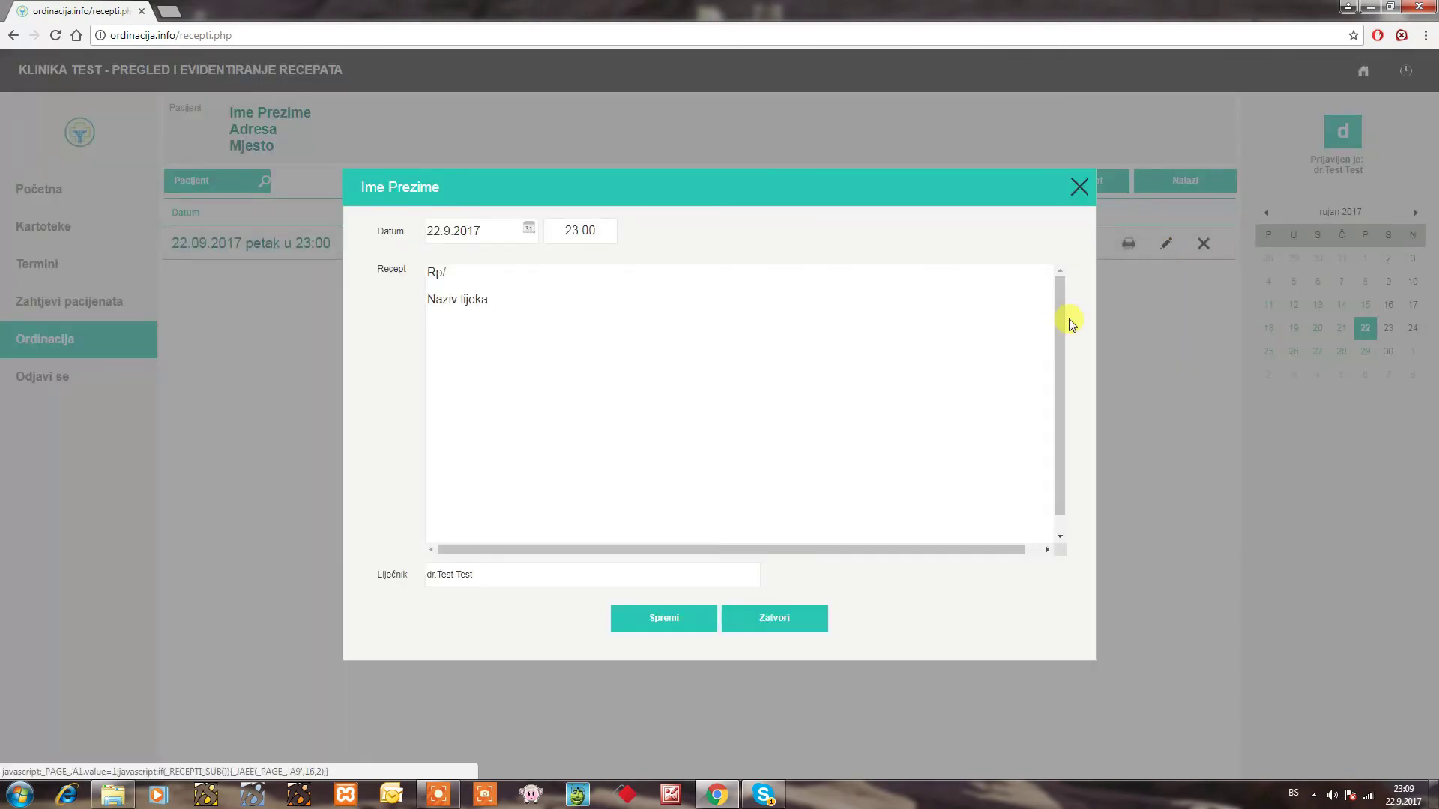
left_click(676, 622)
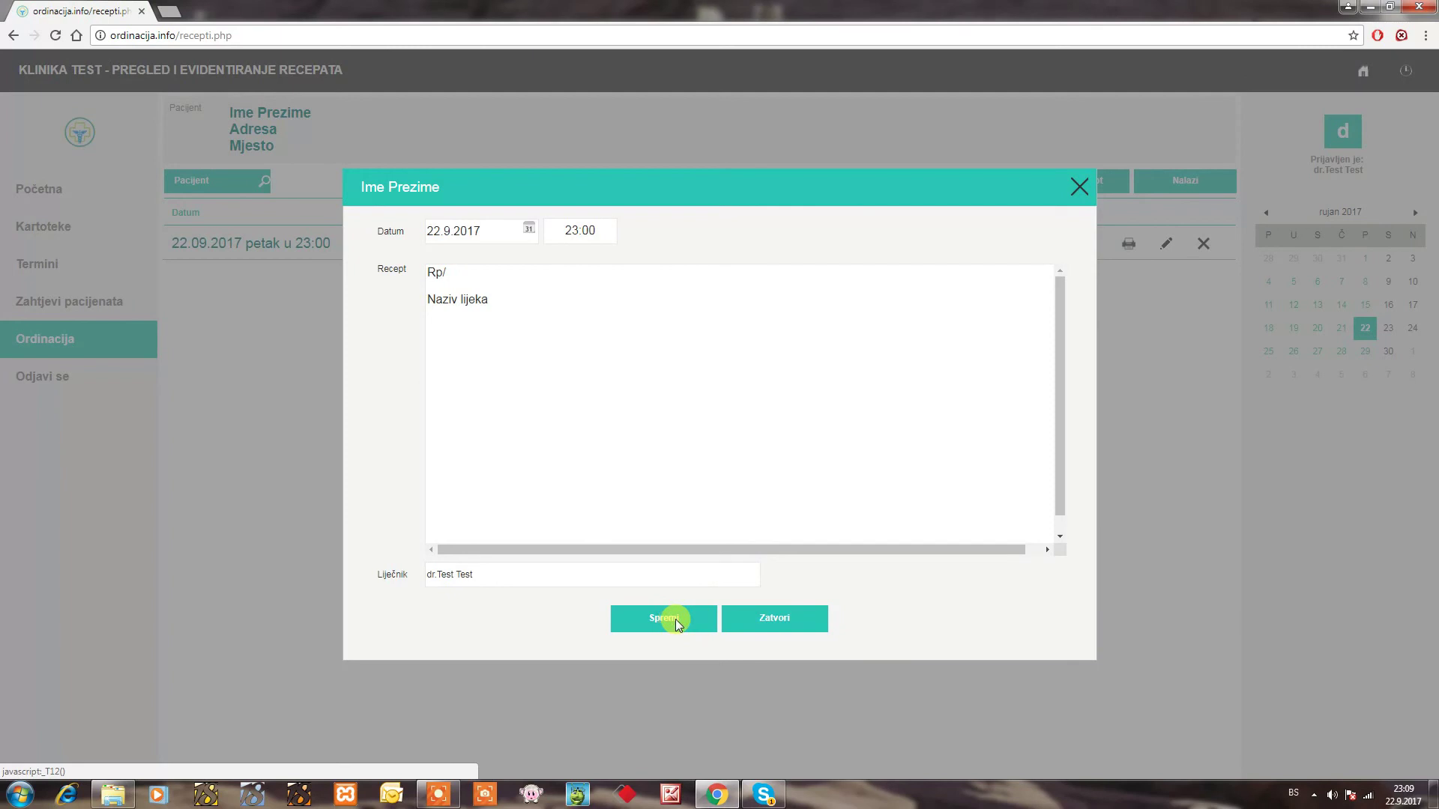
Step: Preview the printout of the 22.09.2017 23:00 prescription, cancelling the printing
left_click(1134, 247)
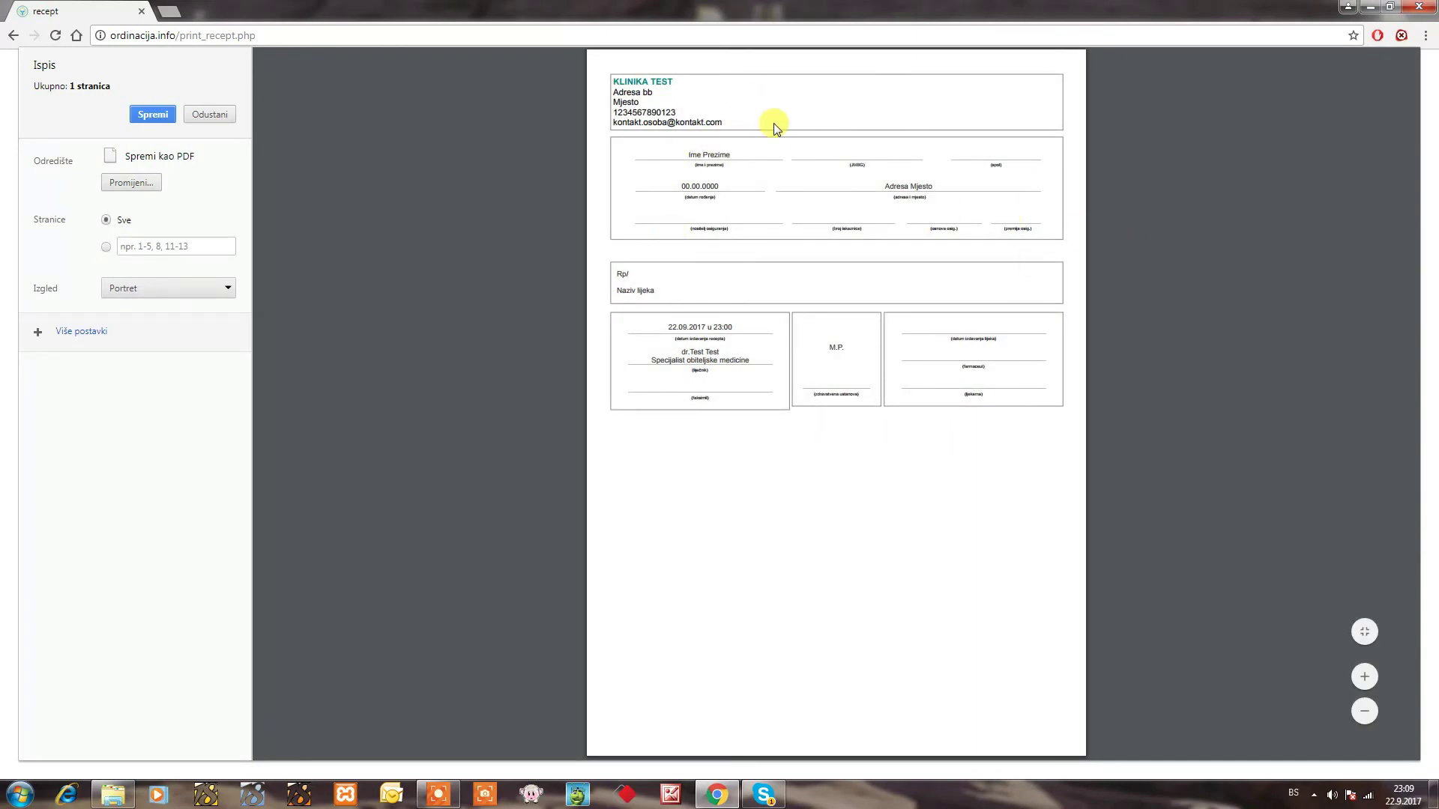
left_click(226, 115)
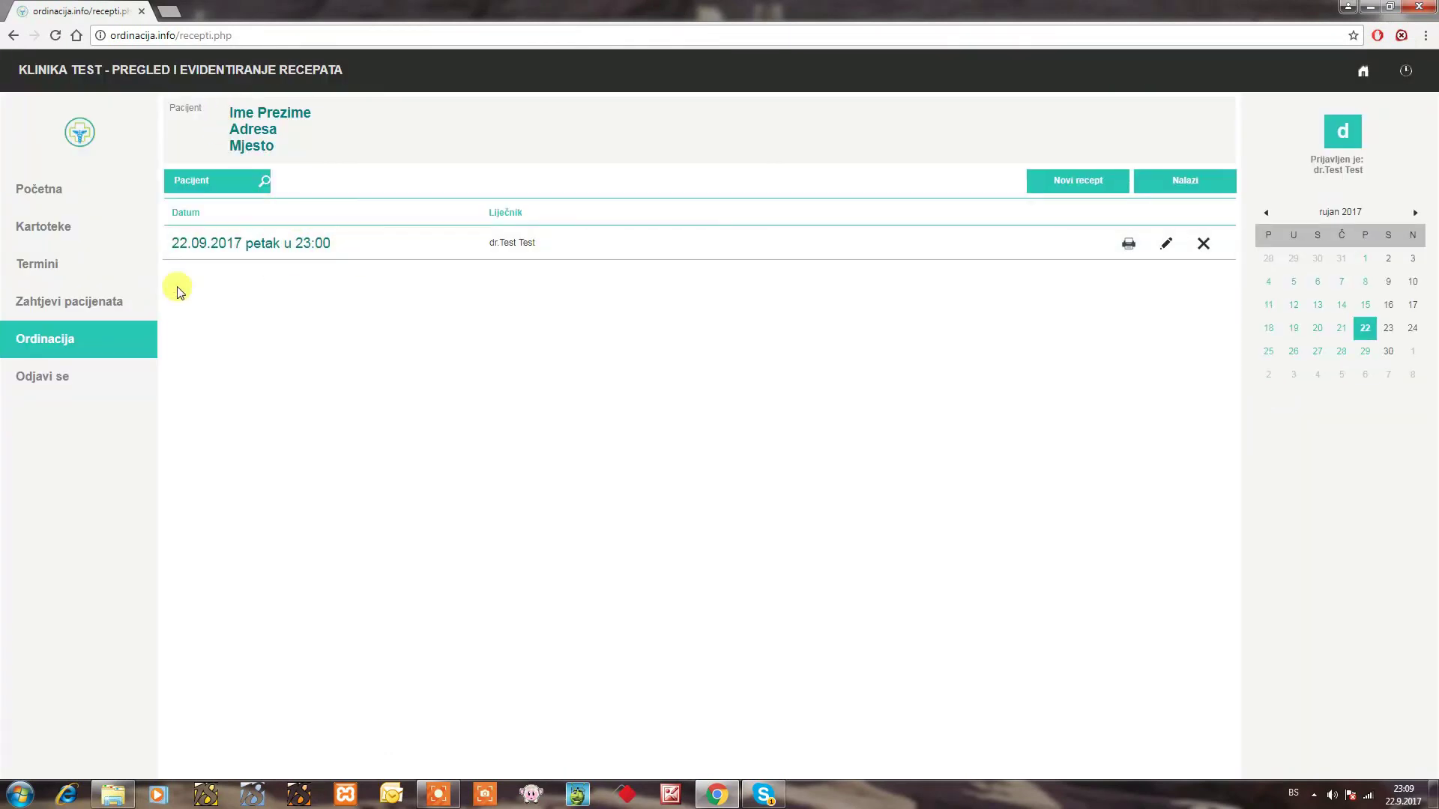
Step: Sign out of the clinic application
left_click(66, 340)
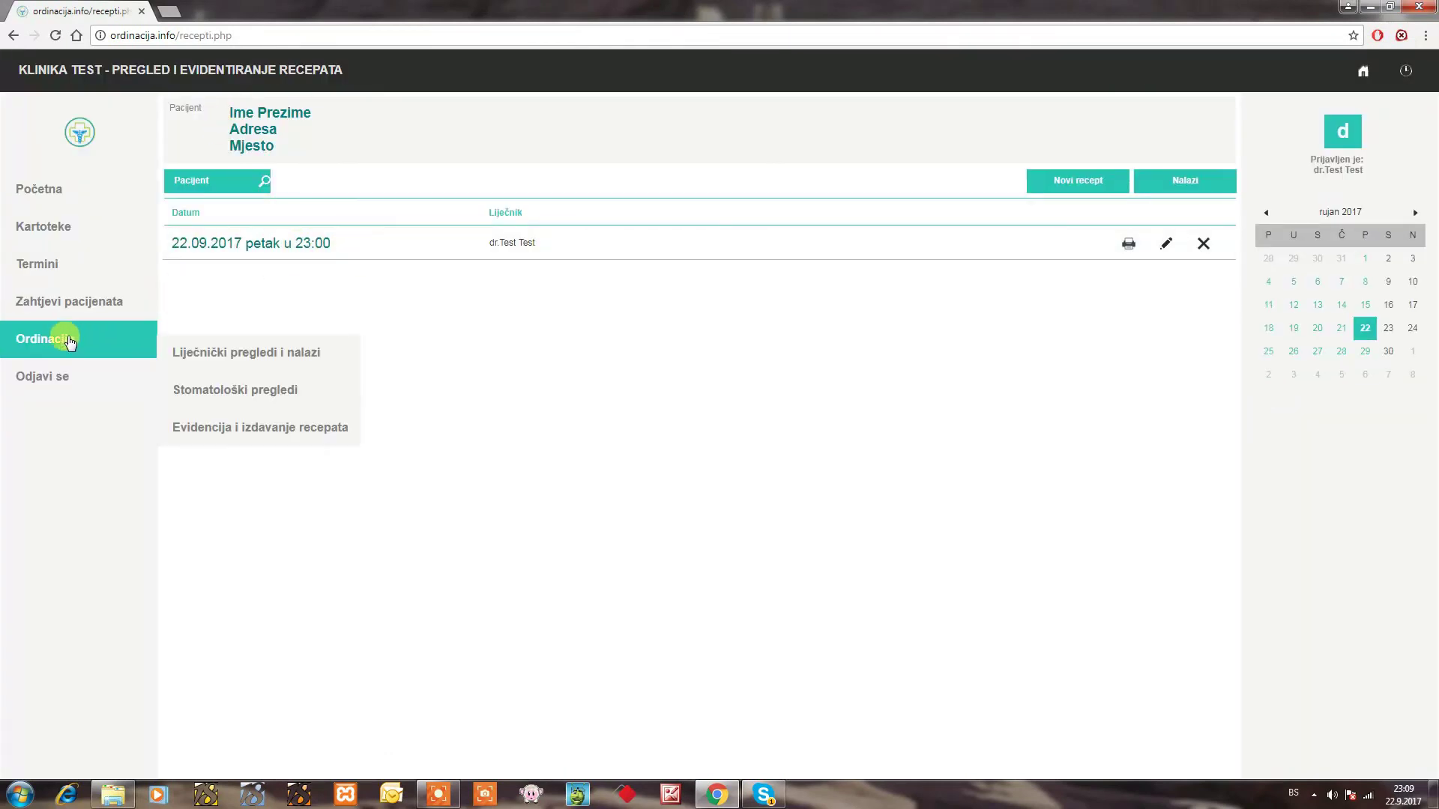
left_click(53, 374)
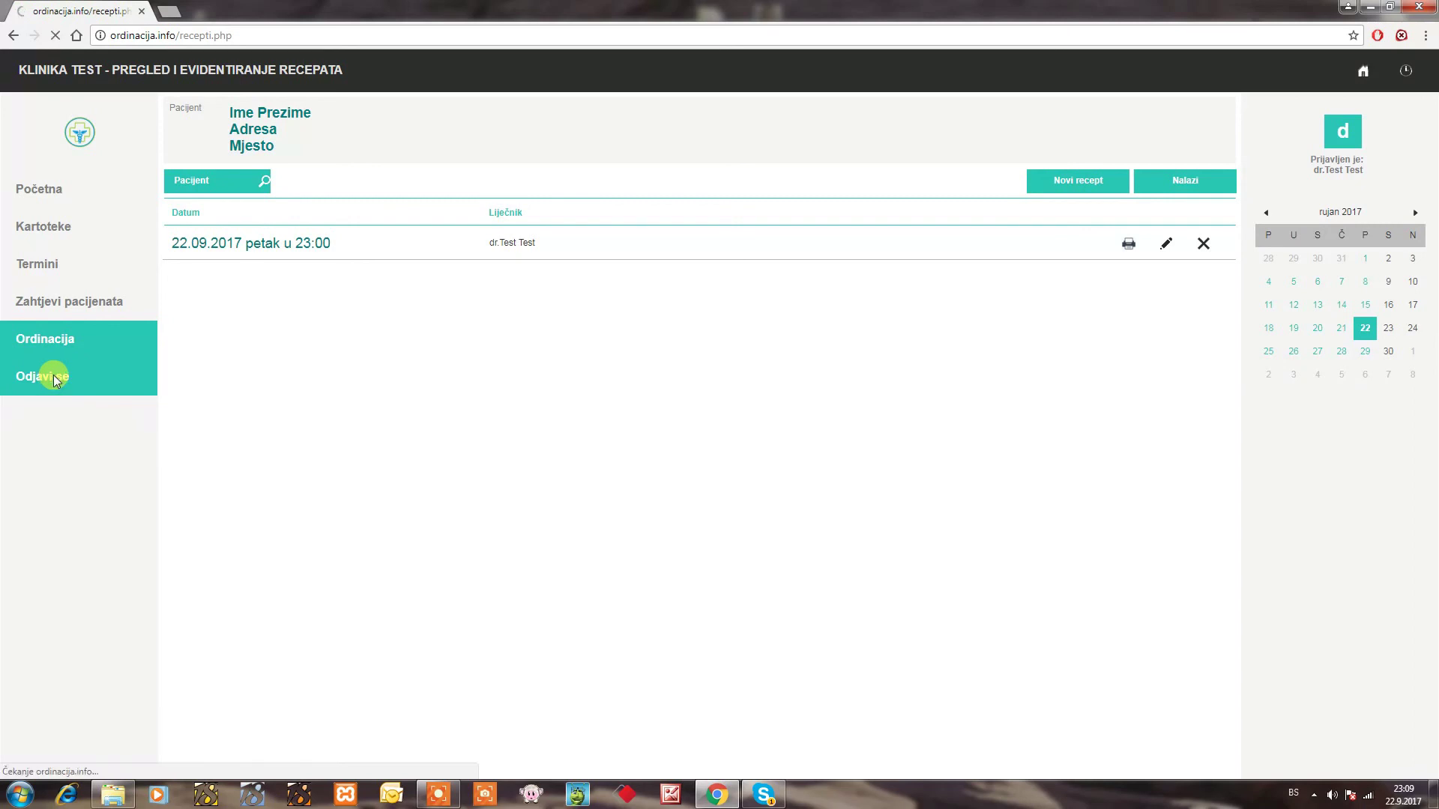